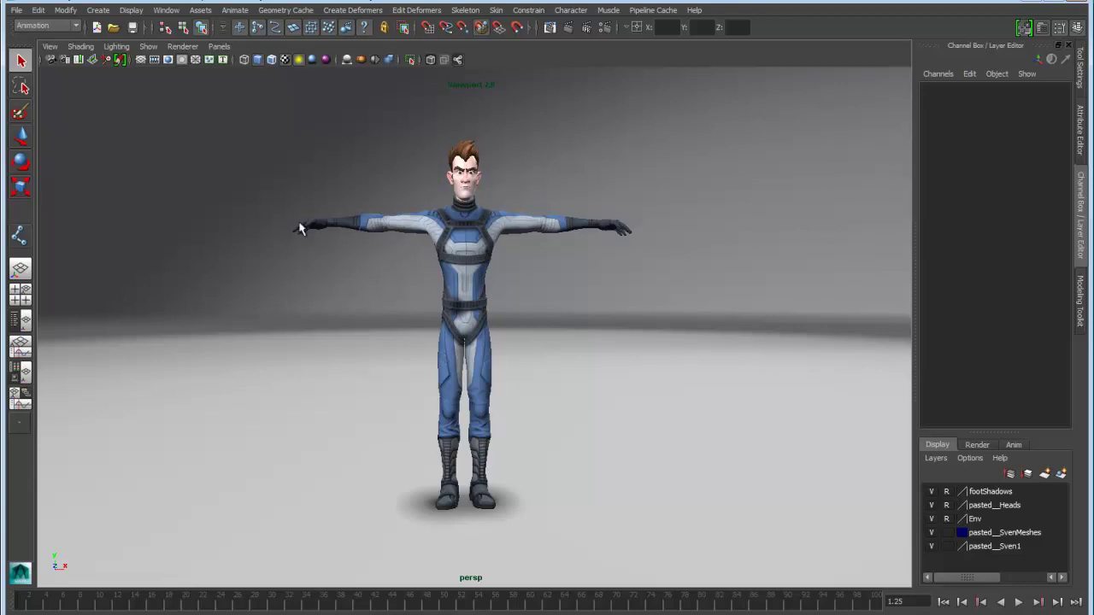
pyautogui.keyDown('alt'); pyautogui.moveTo(287, 224); pyautogui.dragTo(371, 242); pyautogui.keyUp('alt')
pyautogui.click(467, 279)
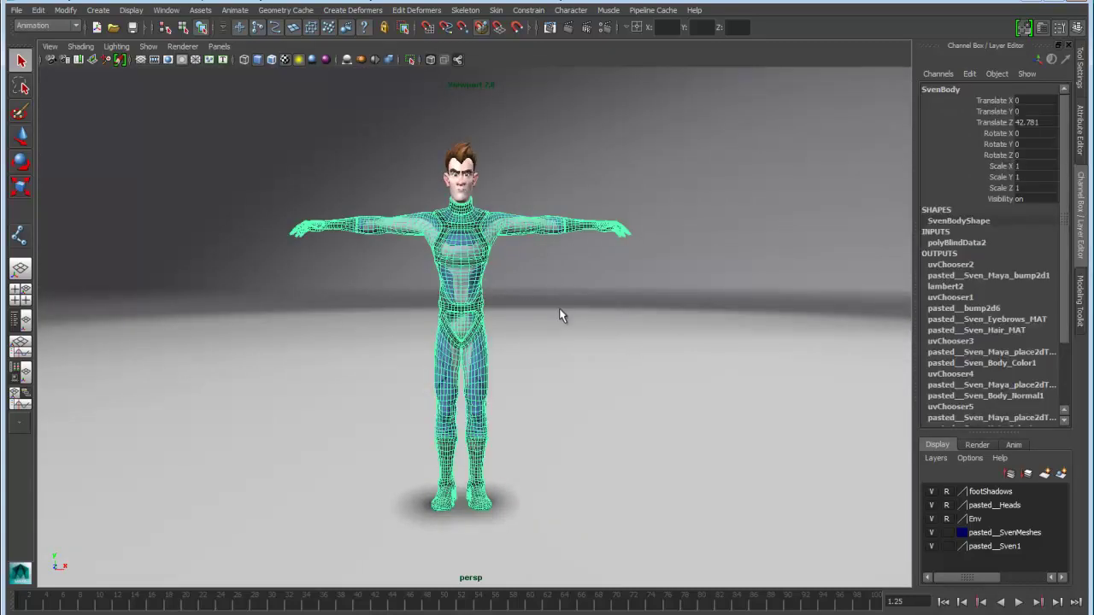
pyautogui.click(292, 277)
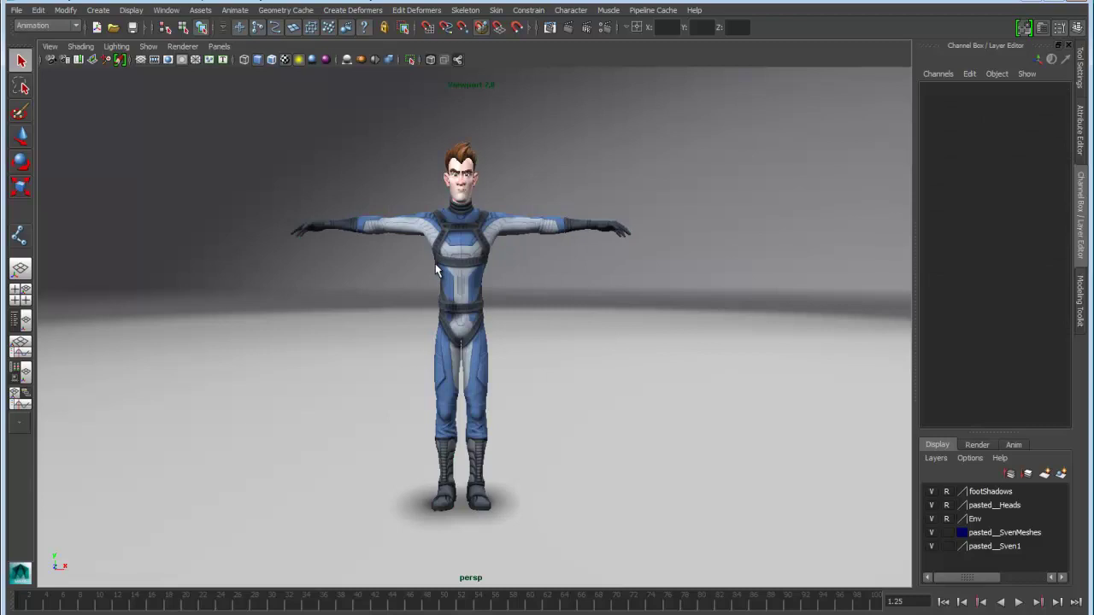
# Switch to the front view and turn off Projected Centering for the Joint Tool.
pyautogui.press('space')
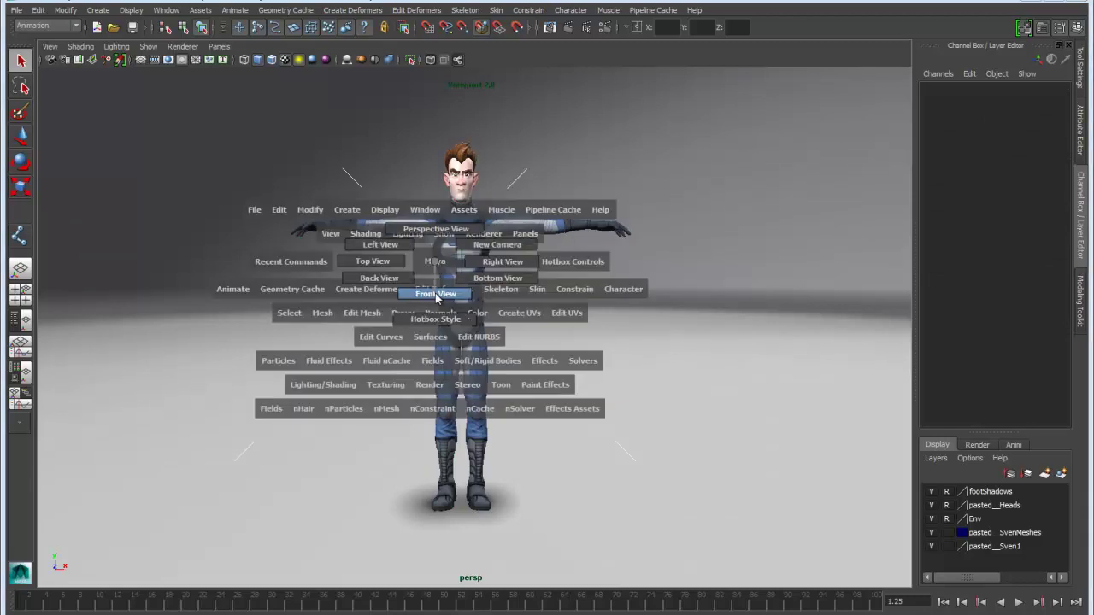
pyautogui.moveTo(435, 261); pyautogui.dragTo(434, 292)
pyautogui.click(465, 9)
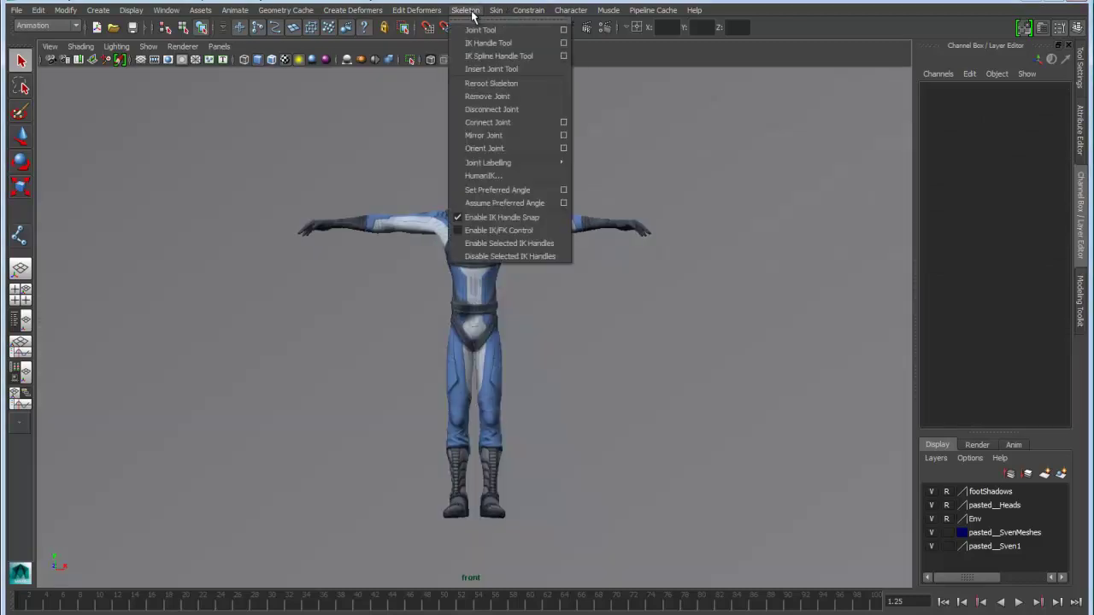
pyautogui.click(561, 30)
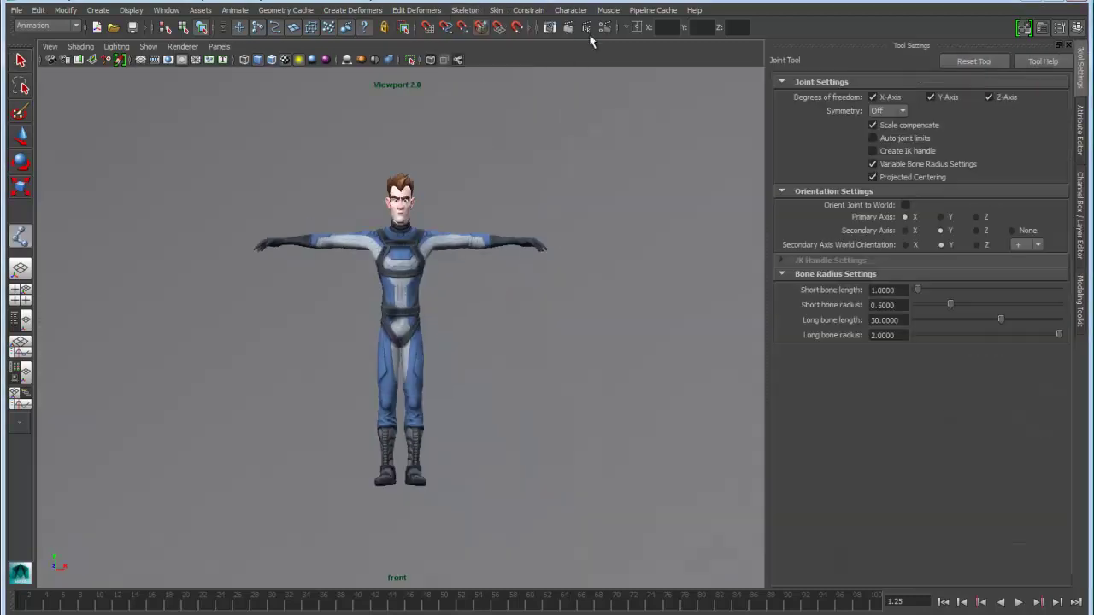
pyautogui.click(872, 178)
# Draw an uncentred joint chain straight up the character's torso from the belt to the upper chest.
pyautogui.keyDown('alt'); pyautogui.moveTo(468, 327); pyautogui.dragTo(665, 393, button='right'); pyautogui.keyUp('alt')
pyautogui.keyDown('alt'); pyautogui.moveTo(412, 310); pyautogui.dragTo(404, 417, button='middle'); pyautogui.keyUp('alt')
pyautogui.keyDown('alt'); pyautogui.moveTo(370, 385); pyautogui.dragTo(483, 418, button='right'); pyautogui.keyUp('alt')
pyautogui.keyDown('alt'); pyautogui.moveTo(441, 417); pyautogui.dragTo(430, 374, button='middle'); pyautogui.keyUp('alt')
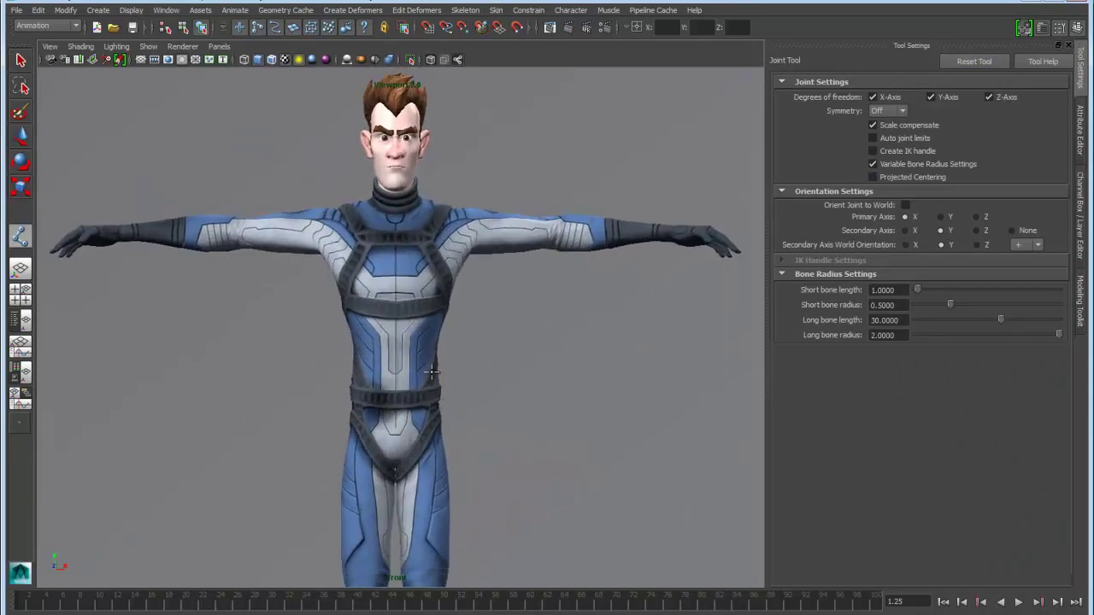
pyautogui.click(395, 400)
pyautogui.moveTo(396, 351); pyautogui.dragTo(396, 289)
pyautogui.press('q')
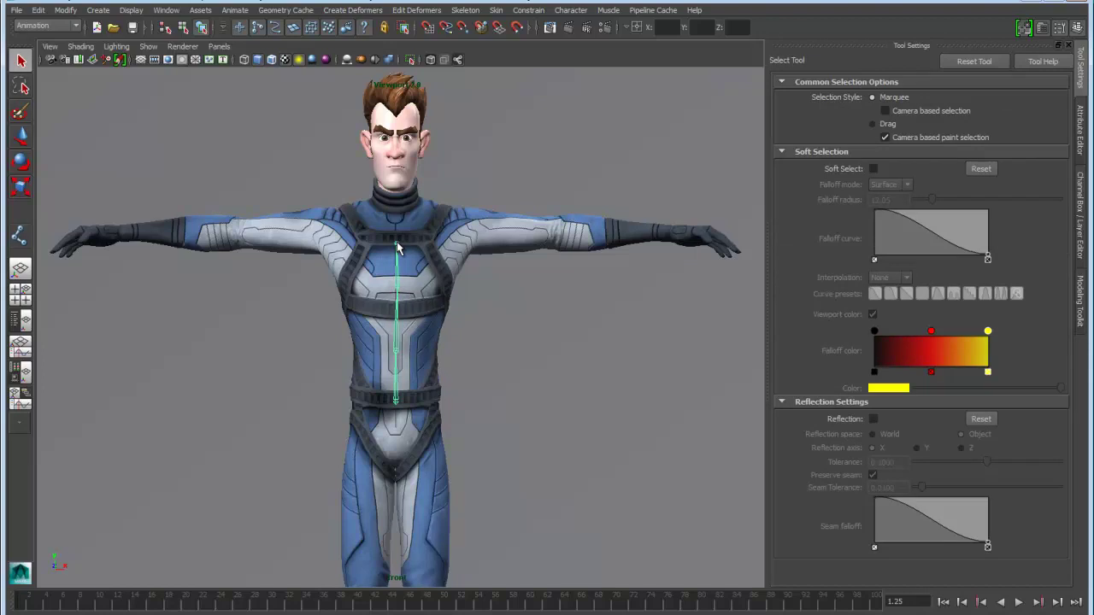
# Show the grid and examine the torso joint chain's position relative to the character in the perspective view.
pyautogui.keyDown('alt'); pyautogui.moveTo(454, 396); pyautogui.dragTo(406, 407, button='right'); pyautogui.keyUp('alt')
pyautogui.click(407, 406)
pyautogui.moveTo(532, 402); pyautogui.dragTo(579, 468)
pyautogui.press('space')
pyautogui.moveTo(503, 416); pyautogui.dragTo(528, 393)
pyautogui.keyDown('alt'); pyautogui.moveTo(528, 394); pyautogui.dragTo(634, 432, button='right'); pyautogui.keyUp('alt')
pyautogui.keyDown('alt'); pyautogui.moveTo(532, 417); pyautogui.dragTo(550, 420); pyautogui.keyUp('alt')
pyautogui.keyDown('alt'); pyautogui.moveTo(551, 421); pyautogui.dragTo(551, 422, button='middle'); pyautogui.keyUp('alt')
pyautogui.keyDown('alt'); pyautogui.moveTo(552, 422); pyautogui.dragTo(481, 417); pyautogui.keyUp('alt')
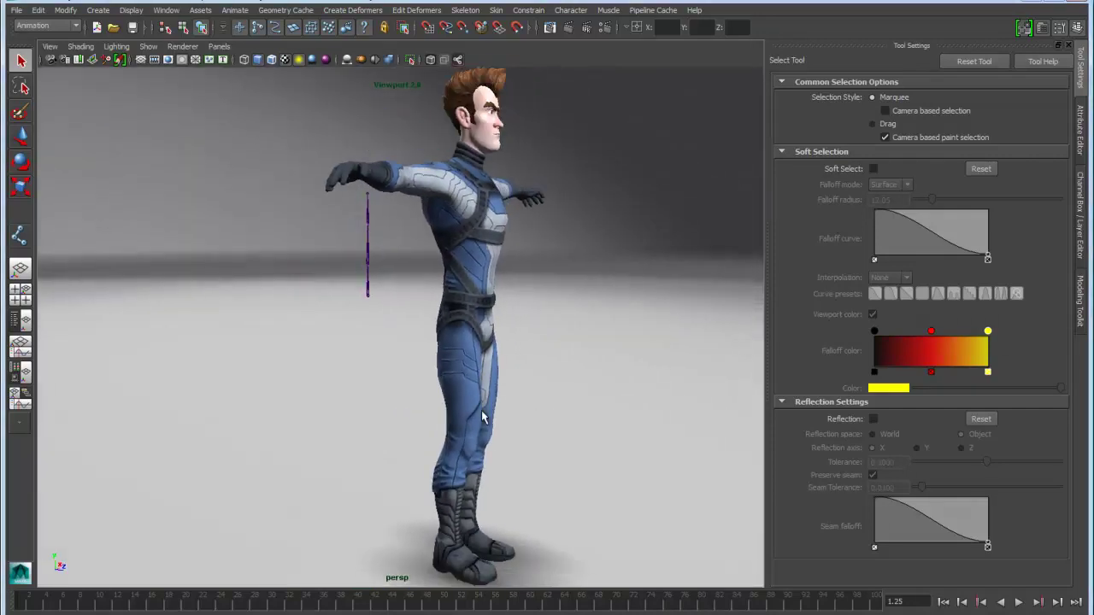
pyautogui.click(141, 60)
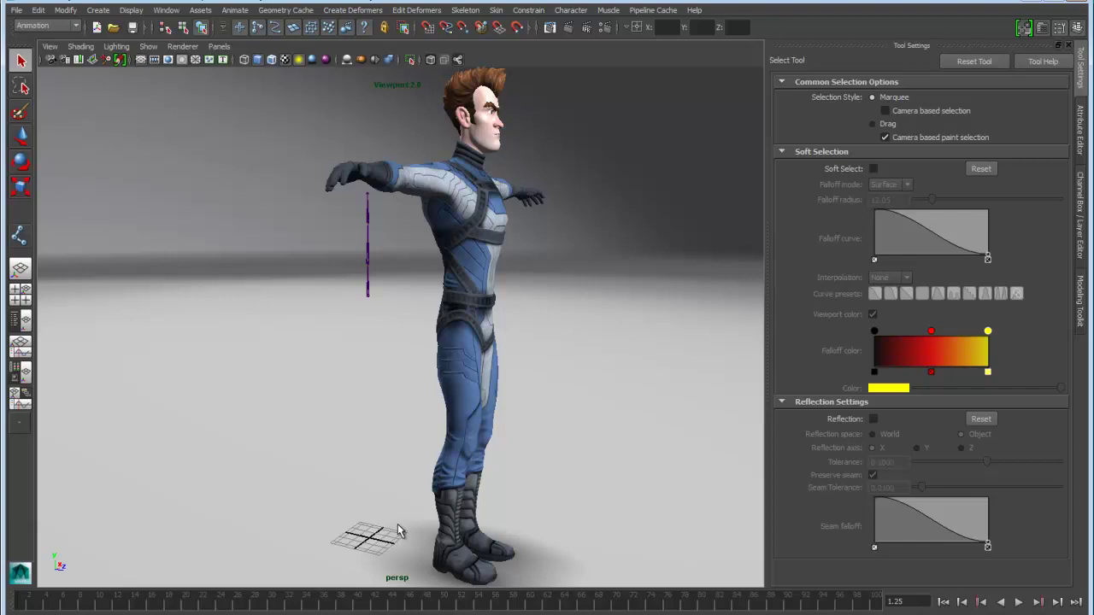
pyautogui.keyDown('alt'); pyautogui.moveTo(525, 443); pyautogui.dragTo(432, 451); pyautogui.keyUp('alt')
# Try drawing a joint chain on the character directly in the perspective view without Projected Centering.
pyautogui.press('y')
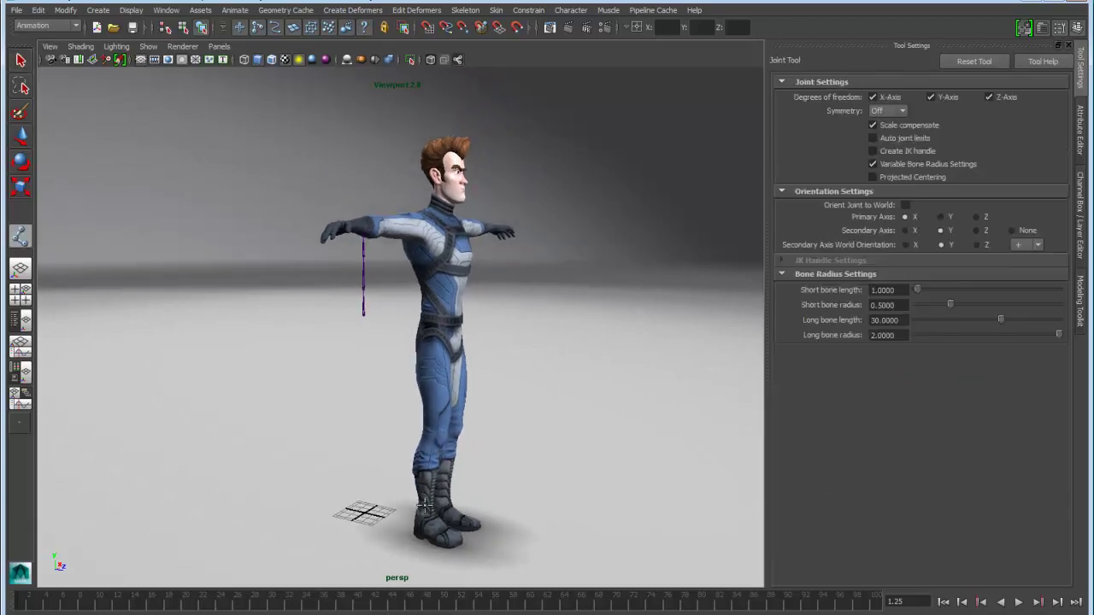
pyautogui.click(442, 312)
pyautogui.keyDown('alt'); pyautogui.moveTo(636, 382); pyautogui.dragTo(591, 381); pyautogui.keyUp('alt')
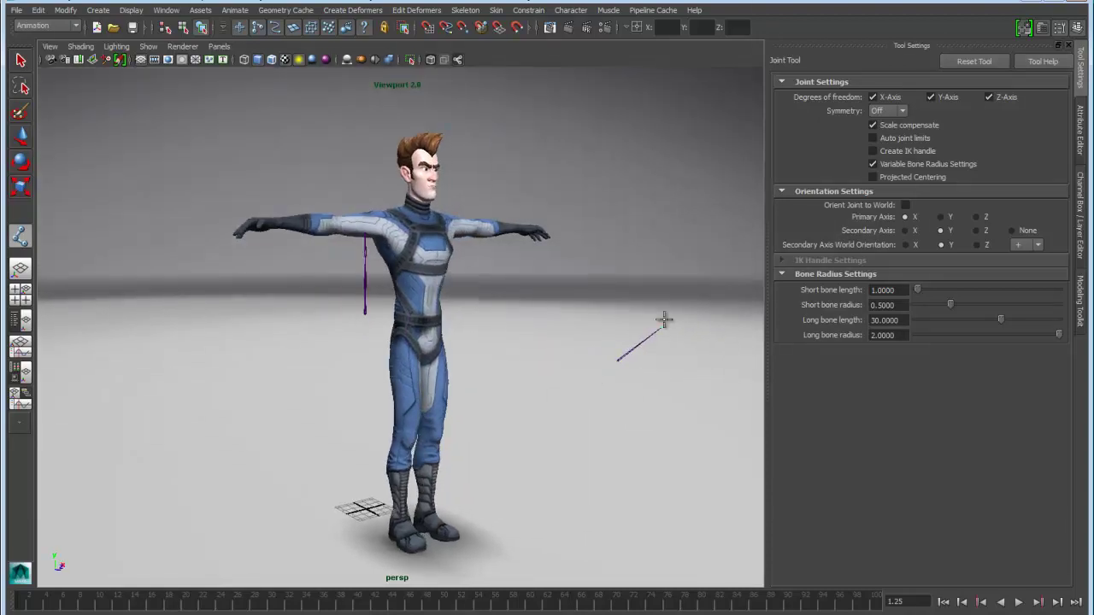
pyautogui.press('q')
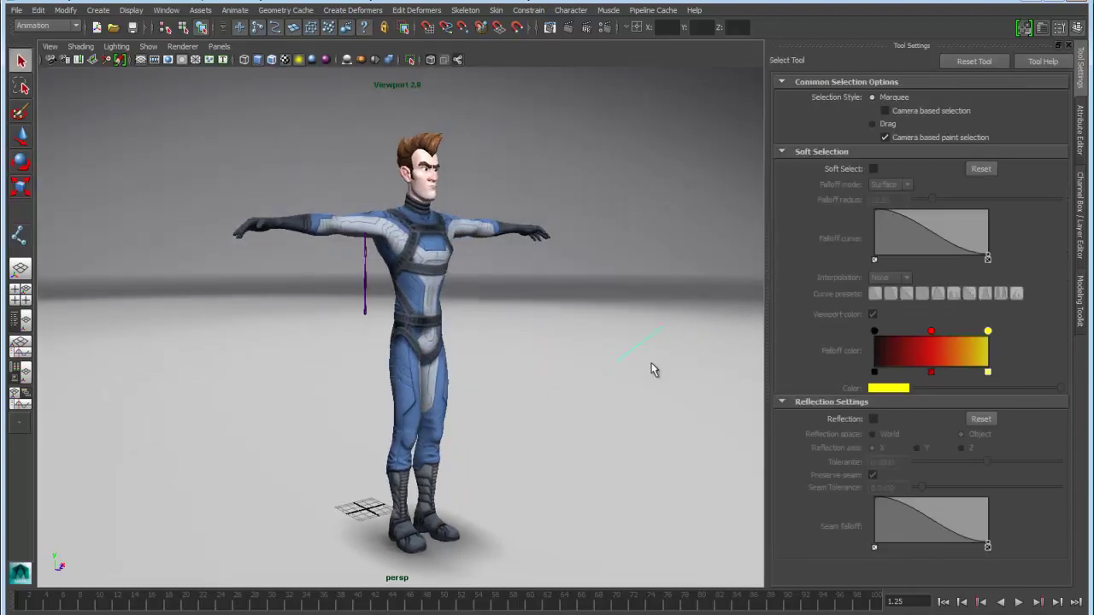
# Delete the stray joints in front of the character and the misplaced torso joint chain.
pyautogui.click(652, 369)
pyautogui.click(633, 348)
pyautogui.click(372, 325)
pyautogui.moveTo(372, 322)
pyautogui.keyDown('alt'); pyautogui.mouseDown()
pyautogui.moveTo(384, 305)
pyautogui.moveTo(367, 305)
pyautogui.moveTo(369, 332)
pyautogui.mouseUp(); pyautogui.keyUp('alt')
# Switch to the front view, framed on the torso, and turn on Projected Centering for the Joint Tool.
pyautogui.press('space')
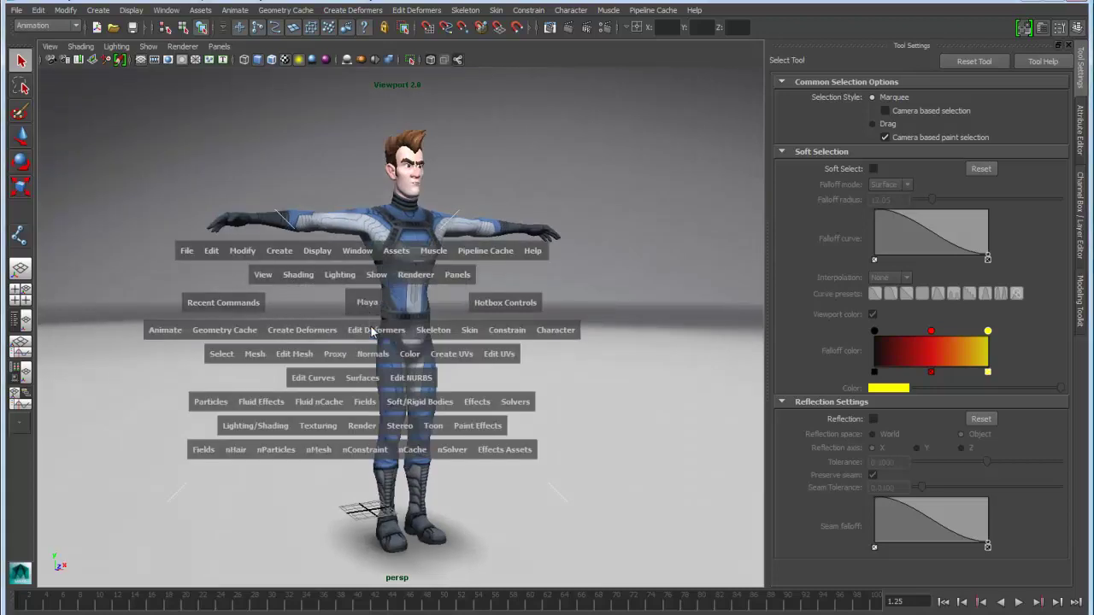
pyautogui.keyDown('alt'); pyautogui.moveTo(411, 385); pyautogui.dragTo(413, 410, button='middle'); pyautogui.keyUp('alt')
pyautogui.keyDown('alt'); pyautogui.moveTo(414, 410); pyautogui.dragTo(481, 411, button='right'); pyautogui.keyUp('alt')
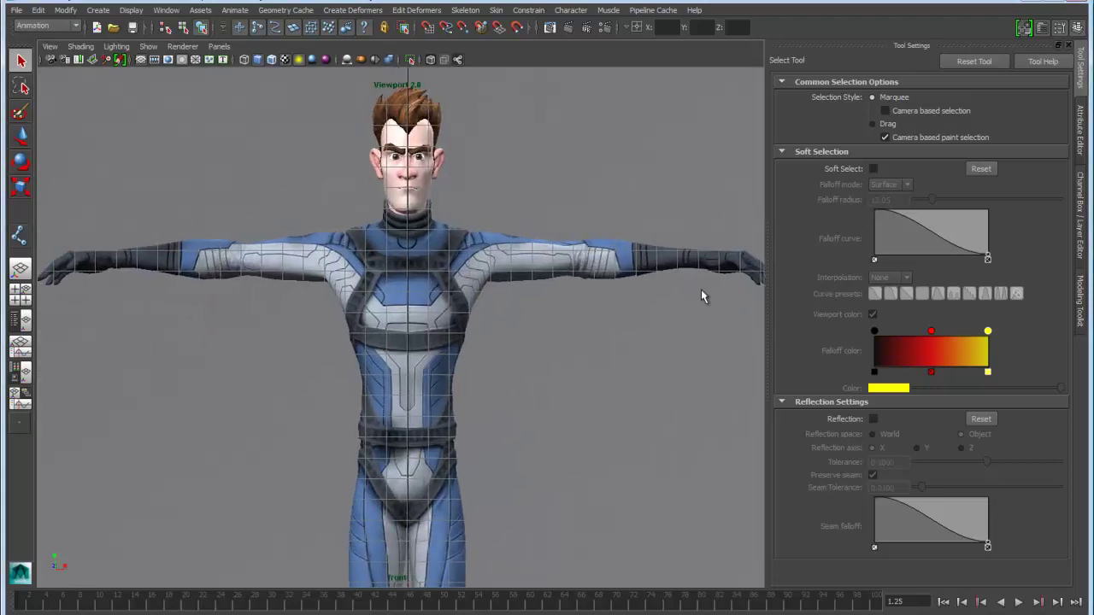
pyautogui.press('y')
pyautogui.click(873, 177)
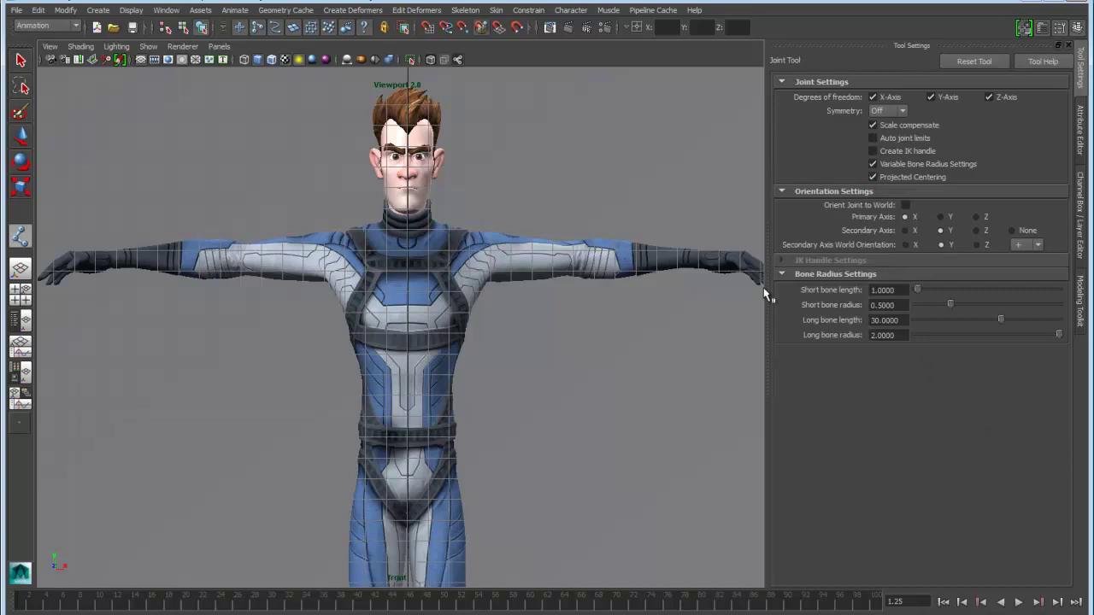
# Draw a five-joint spine chain up the middle of the torso from the pelvis to the upper chest.
pyautogui.scroll(2, 284, 368)
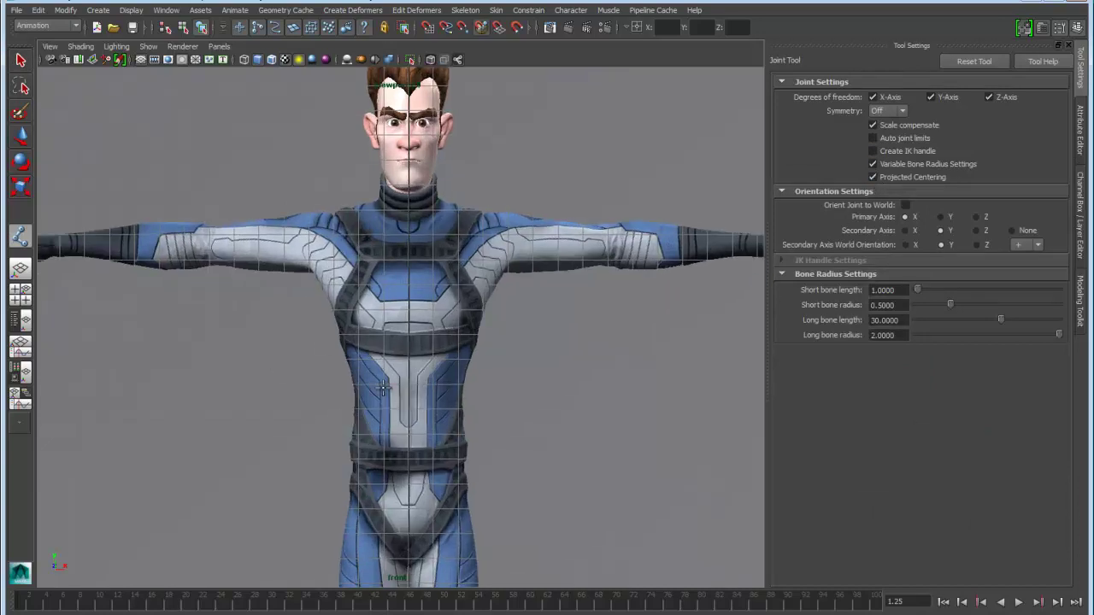
pyautogui.click(409, 510)
pyautogui.click(410, 370)
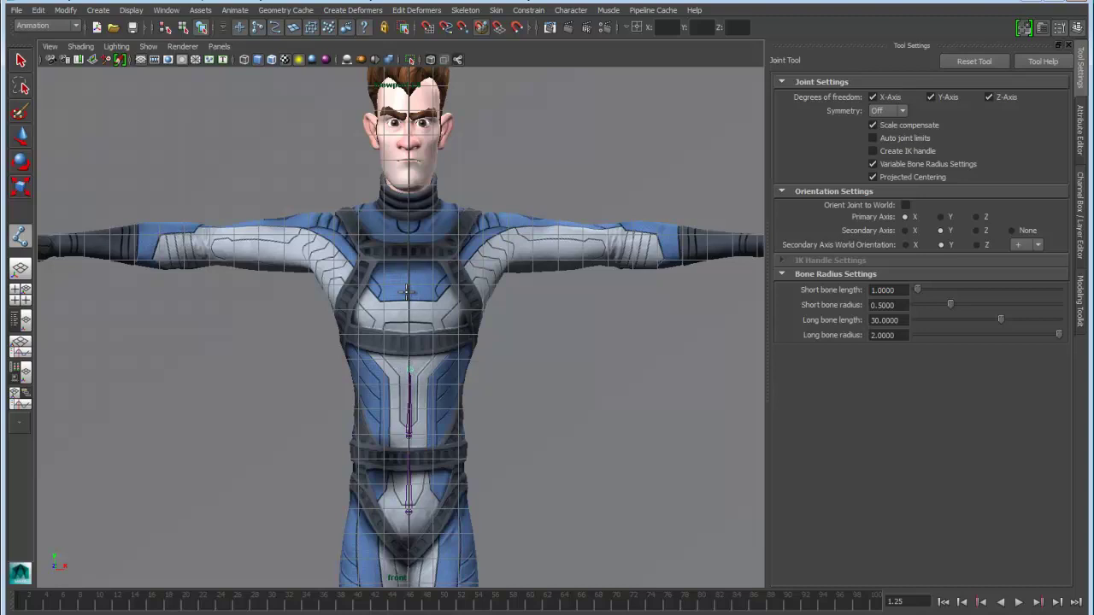
pyautogui.click(410, 296)
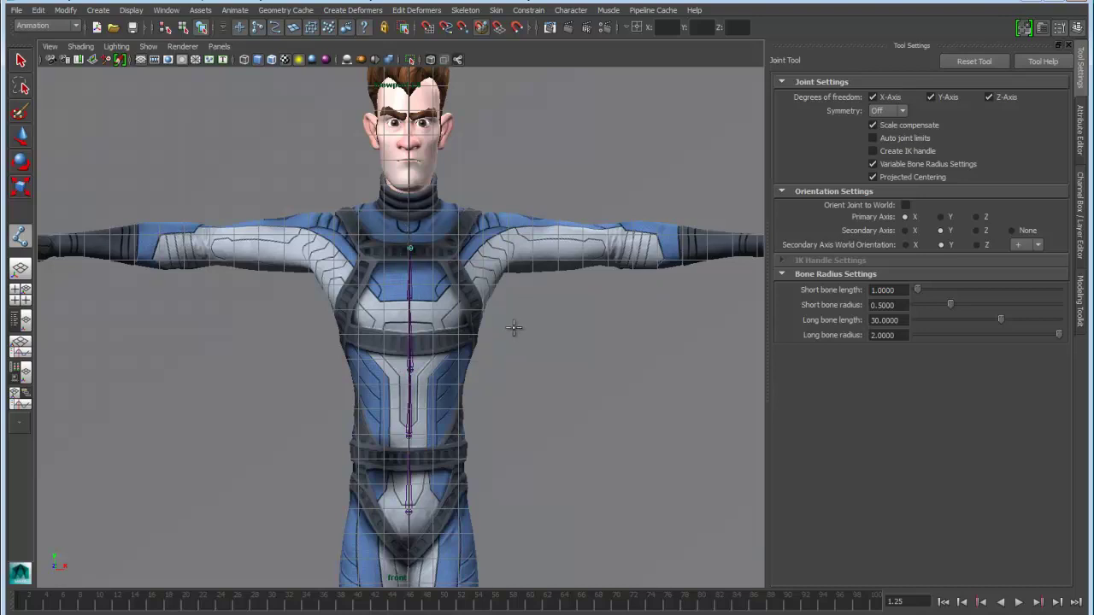
pyautogui.hotkey('ctrl', 'z')
pyautogui.press('q')
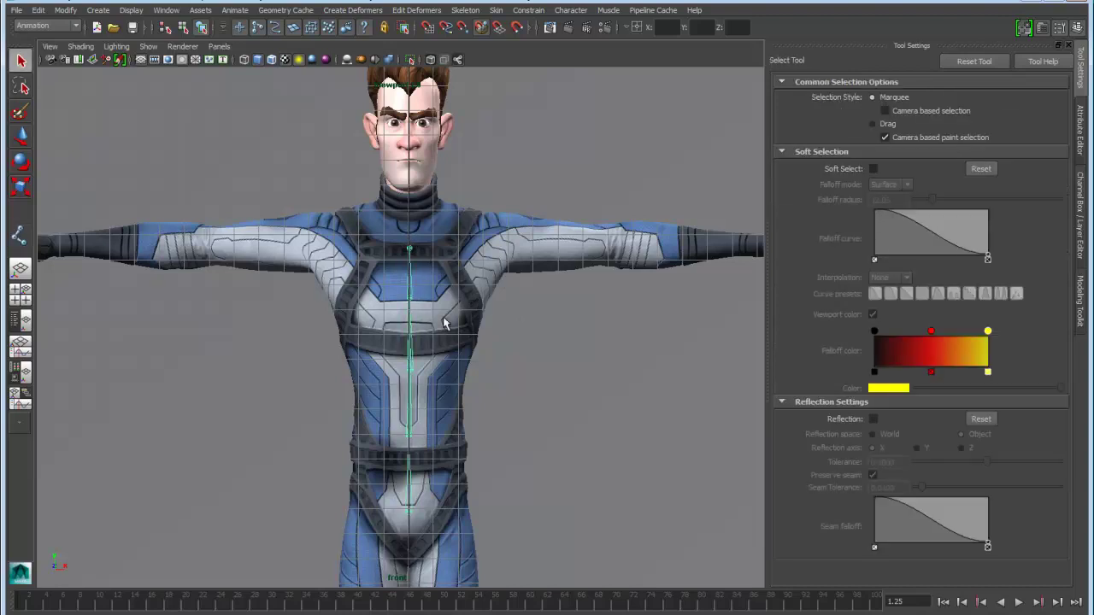
# Hide the grid and examine the spine chain's placement inside the body in the perspective view.
pyautogui.press('space')
pyautogui.moveTo(469, 374); pyautogui.dragTo(471, 299)
pyautogui.keyDown('alt'); pyautogui.moveTo(434, 391); pyautogui.dragTo(469, 402); pyautogui.keyUp('alt')
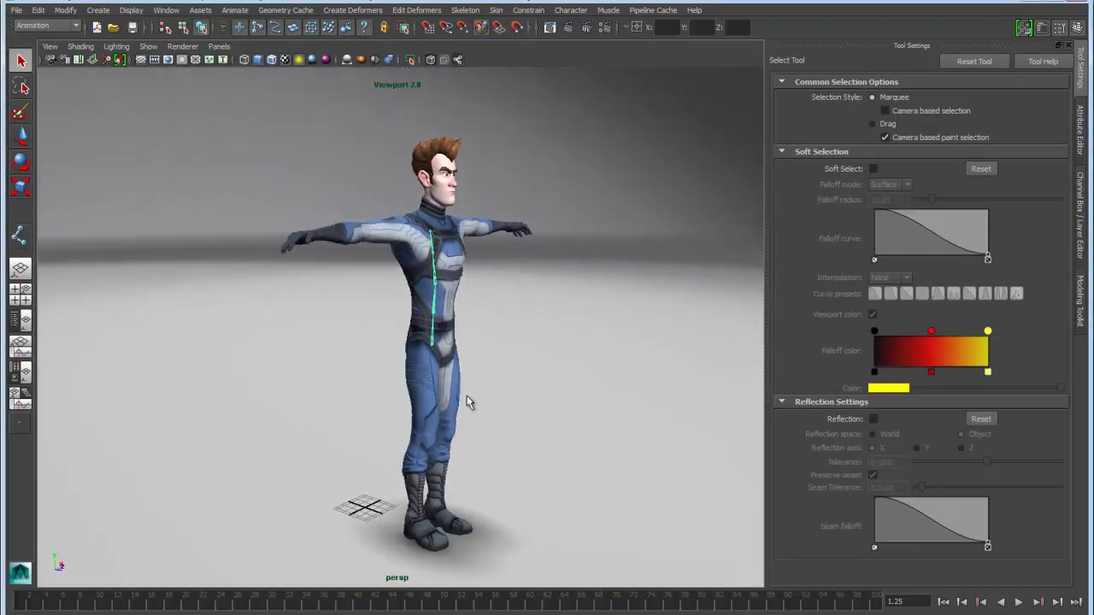
pyautogui.click(141, 61)
pyautogui.keyDown('alt'); pyautogui.moveTo(258, 393); pyautogui.dragTo(318, 445, button='right'); pyautogui.keyUp('alt')
pyautogui.keyDown('alt'); pyautogui.moveTo(318, 444); pyautogui.dragTo(319, 369, button='middle'); pyautogui.keyUp('alt')
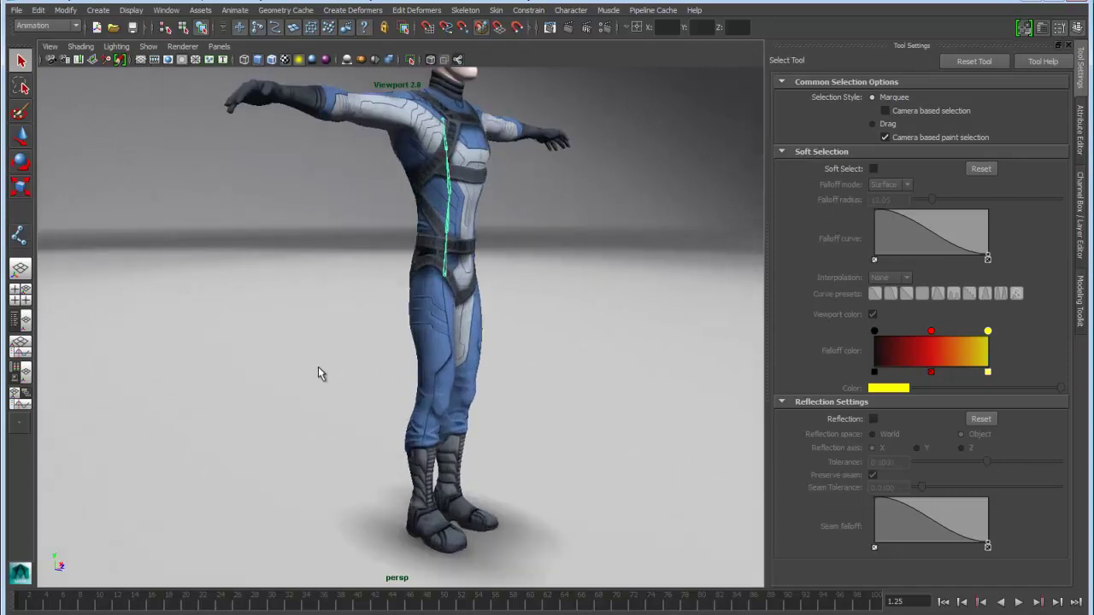
pyautogui.keyDown('alt'); pyautogui.moveTo(318, 373); pyautogui.dragTo(308, 405); pyautogui.keyUp('alt')
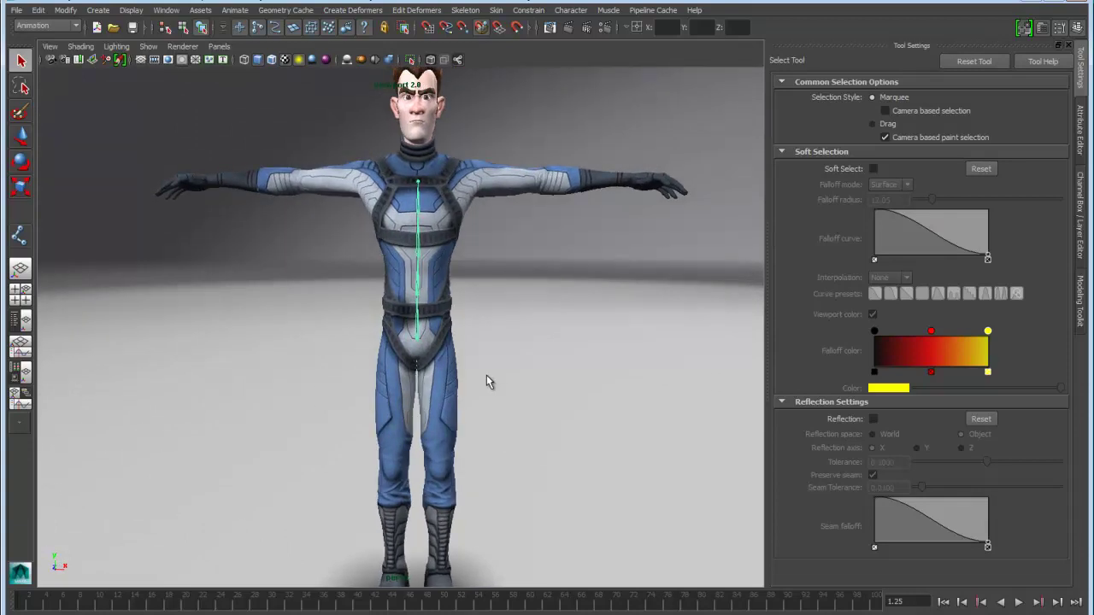
pyautogui.keyDown('alt'); pyautogui.moveTo(471, 313); pyautogui.dragTo(477, 390, button='right'); pyautogui.keyUp('alt')
pyautogui.keyDown('alt'); pyautogui.moveTo(478, 391); pyautogui.dragTo(423, 303); pyautogui.keyUp('alt')
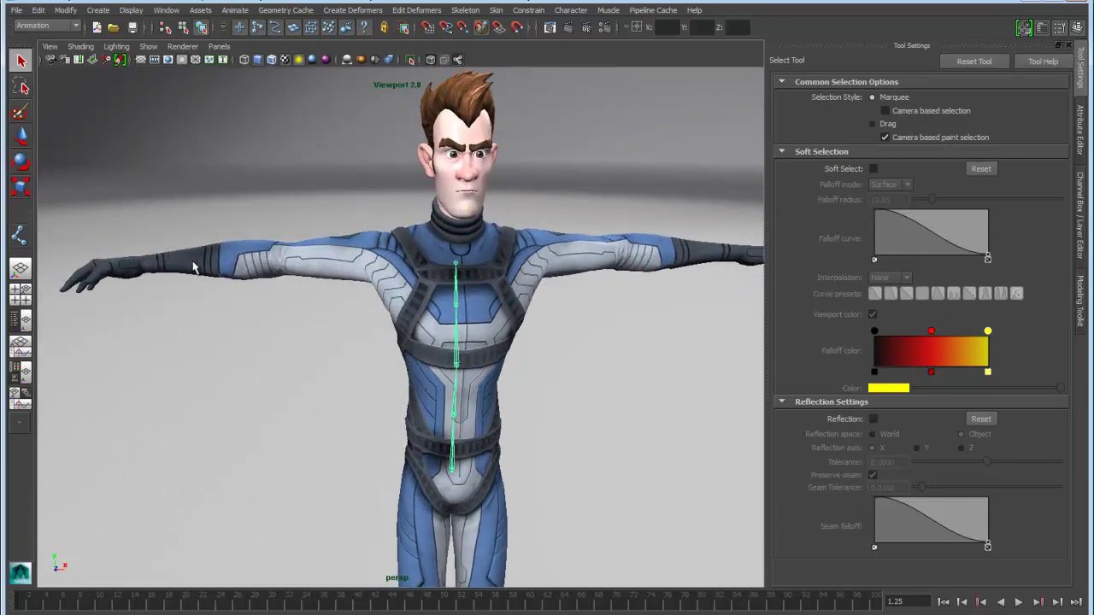
pyautogui.keyDown('alt'); pyautogui.moveTo(586, 447); pyautogui.dragTo(576, 437); pyautogui.keyUp('alt')
# Set the Joint Tool's symmetry to X-Axis.
pyautogui.press('y')
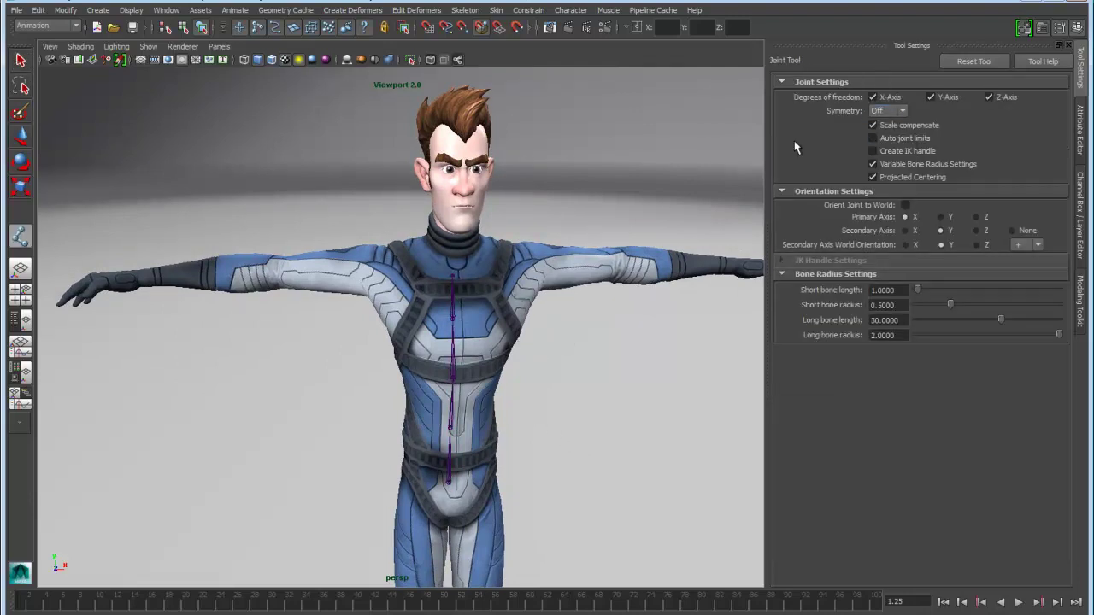
pyautogui.click(887, 112)
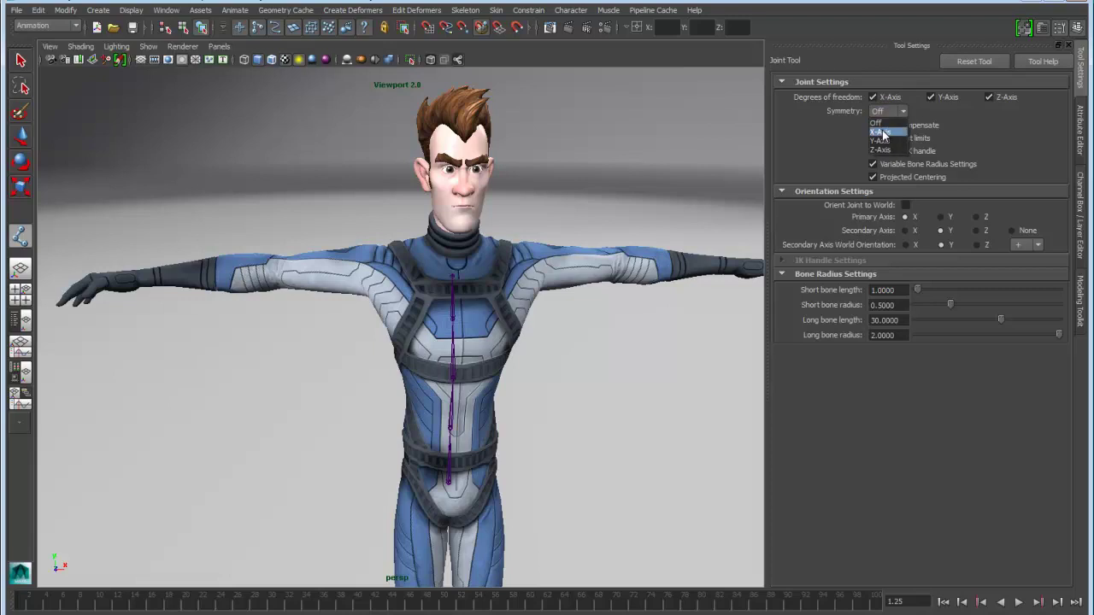
pyautogui.click(883, 135)
# Place symmetrical arm joints at the collarbone, shoulder, elbow and wrist, working on the character's right arm.
pyautogui.scroll(3, 395, 343)
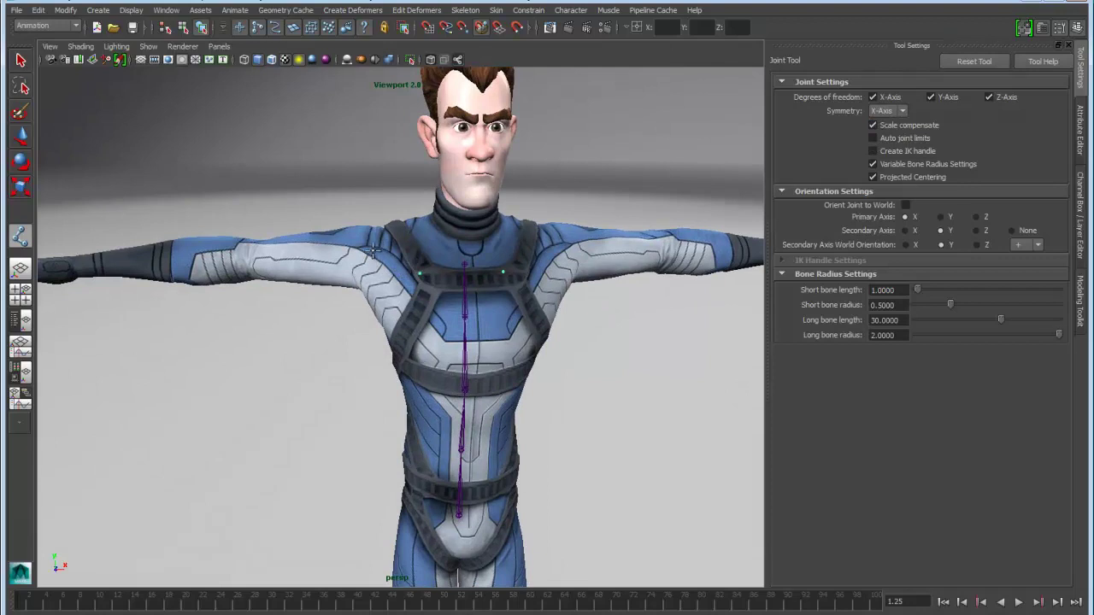
pyautogui.click(373, 250)
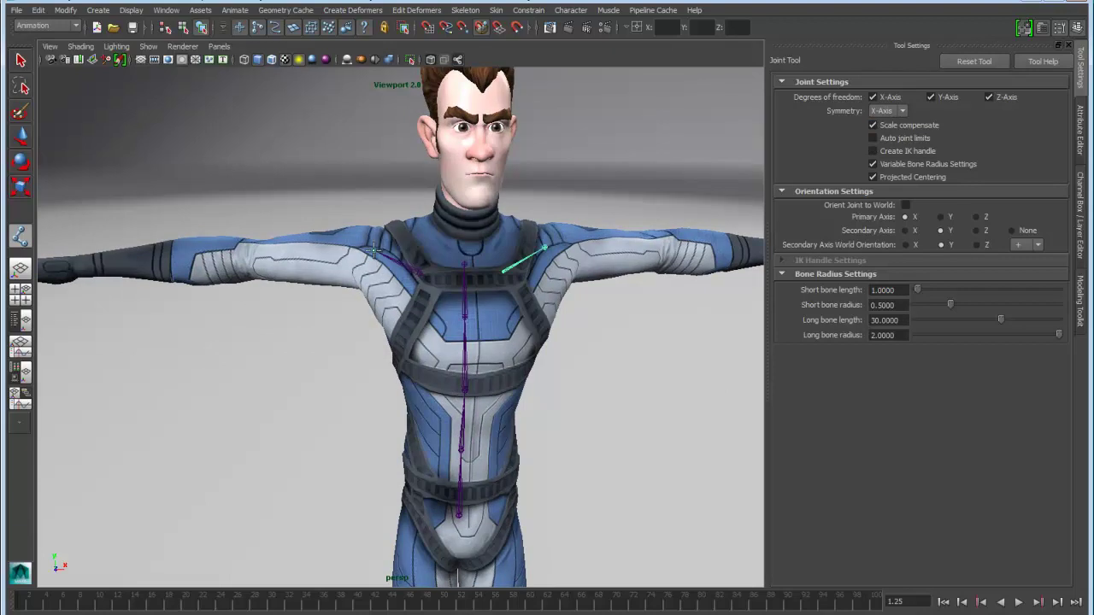
pyautogui.click(238, 259)
pyautogui.keyDown('alt'); pyautogui.moveTo(238, 332); pyautogui.dragTo(456, 340, button='middle'); pyautogui.keyUp('alt')
pyautogui.keyDown('alt'); pyautogui.moveTo(456, 340); pyautogui.dragTo(547, 329, button='right'); pyautogui.keyUp('alt')
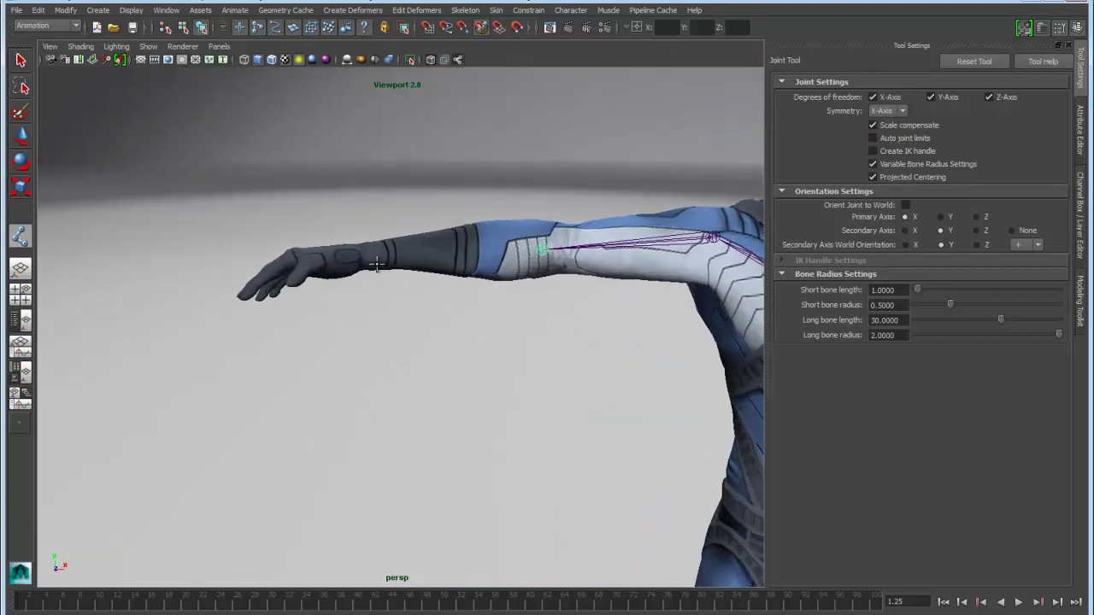
pyautogui.click(369, 253)
# Add four joints from the wrist through the right thumb to its tip and finish the chain.
pyautogui.keyDown('alt'); pyautogui.moveTo(371, 305); pyautogui.dragTo(571, 429); pyautogui.keyUp('alt')
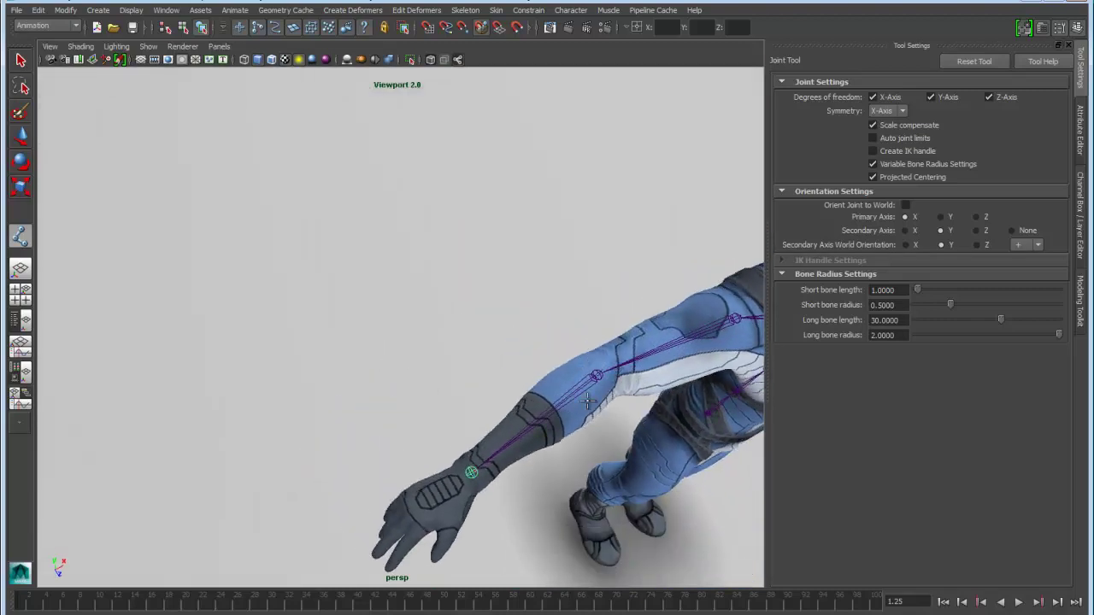
pyautogui.keyDown('alt'); pyautogui.moveTo(557, 481); pyautogui.dragTo(462, 349, button='middle'); pyautogui.keyUp('alt')
pyautogui.keyDown('alt'); pyautogui.moveTo(399, 350); pyautogui.dragTo(474, 342); pyautogui.keyUp('alt')
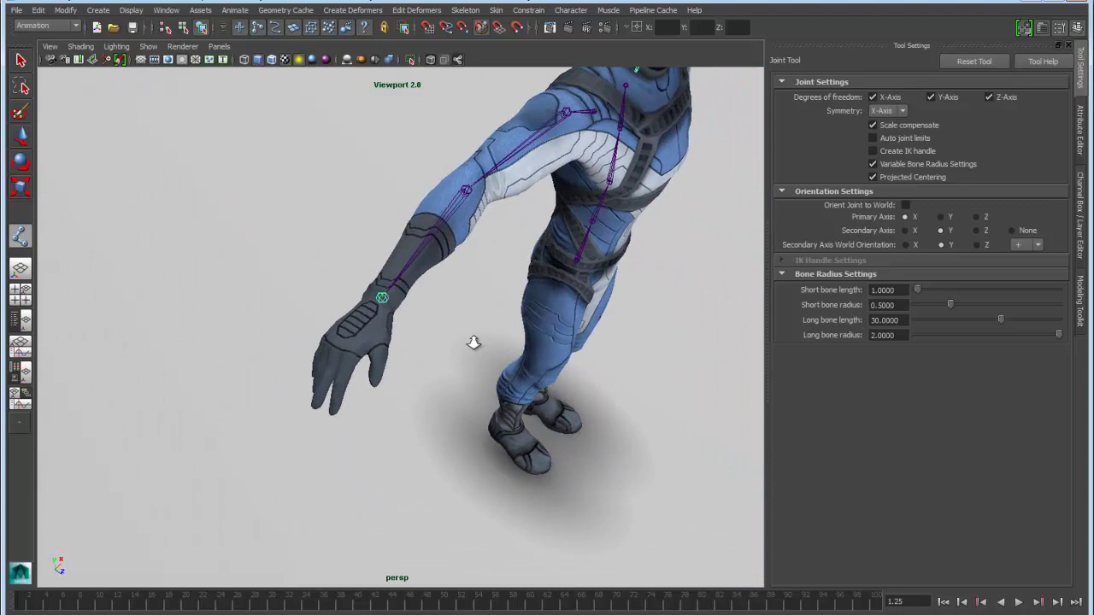
pyautogui.keyDown('alt'); pyautogui.moveTo(474, 342); pyautogui.dragTo(649, 401, button='right'); pyautogui.keyUp('alt')
pyautogui.keyDown('alt'); pyautogui.moveTo(460, 418); pyautogui.dragTo(506, 371, button='middle'); pyautogui.keyUp('alt')
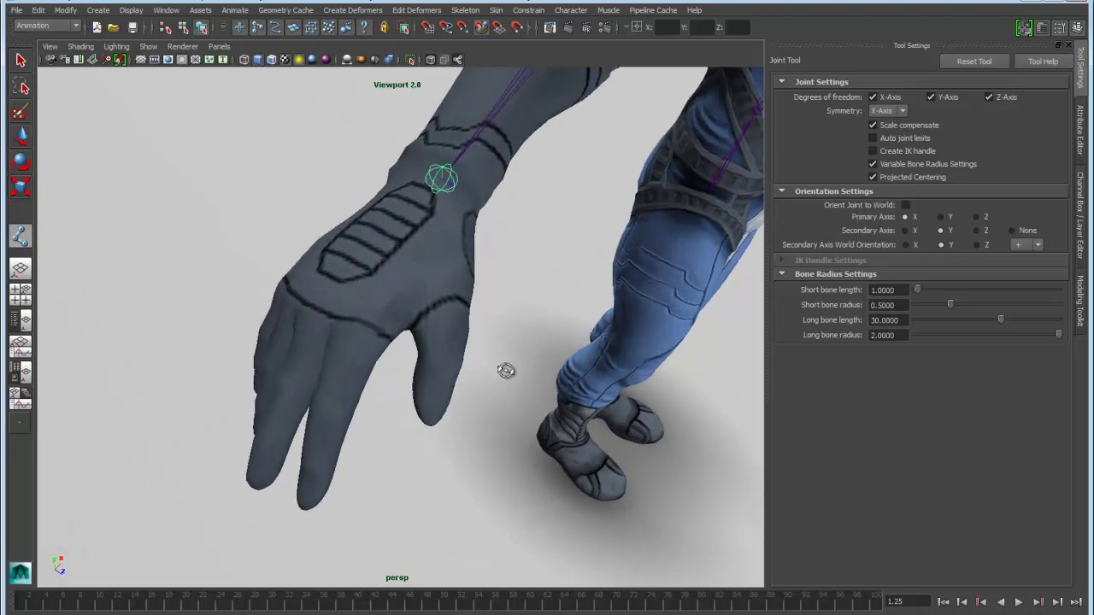
pyautogui.click(449, 270)
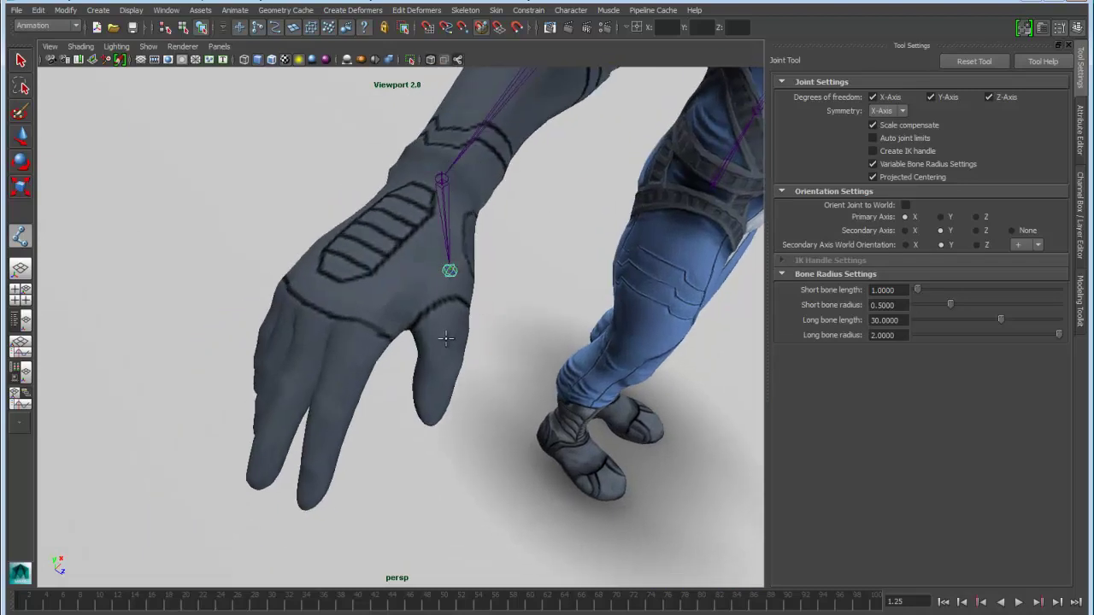
pyautogui.click(446, 338)
pyautogui.click(439, 374)
pyautogui.click(430, 418)
pyautogui.press('Return')
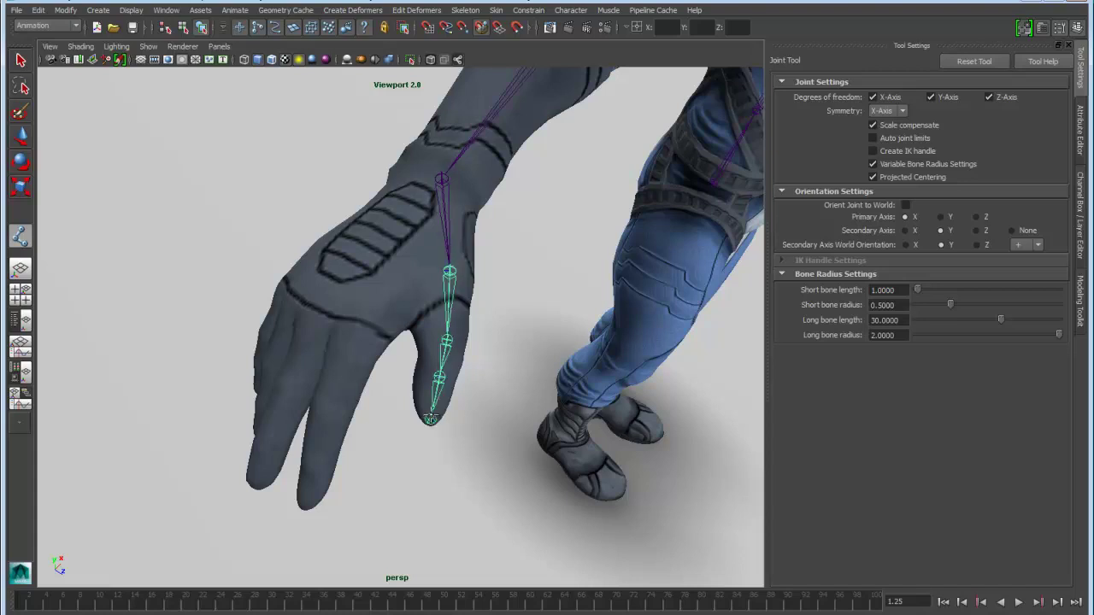
# Branch a four-joint chain off the right wrist along the index finger from its knuckle to its tip.
pyautogui.click(369, 332)
pyautogui.keyDown('alt'); pyautogui.moveTo(452, 433); pyautogui.dragTo(379, 352); pyautogui.keyUp('alt')
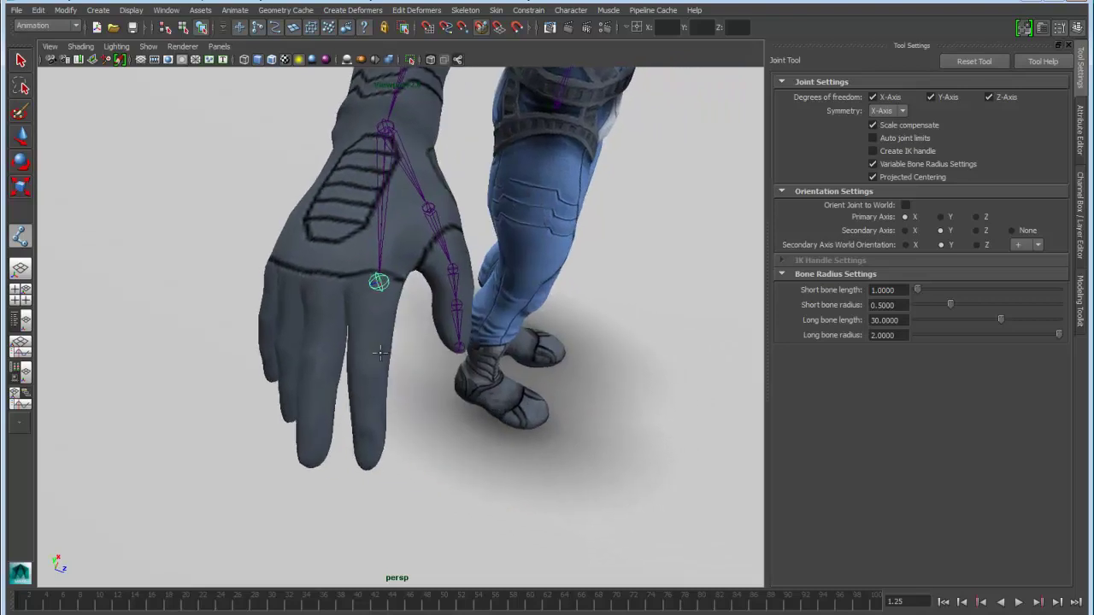
pyautogui.click(371, 354)
pyautogui.click(370, 417)
pyautogui.click(369, 463)
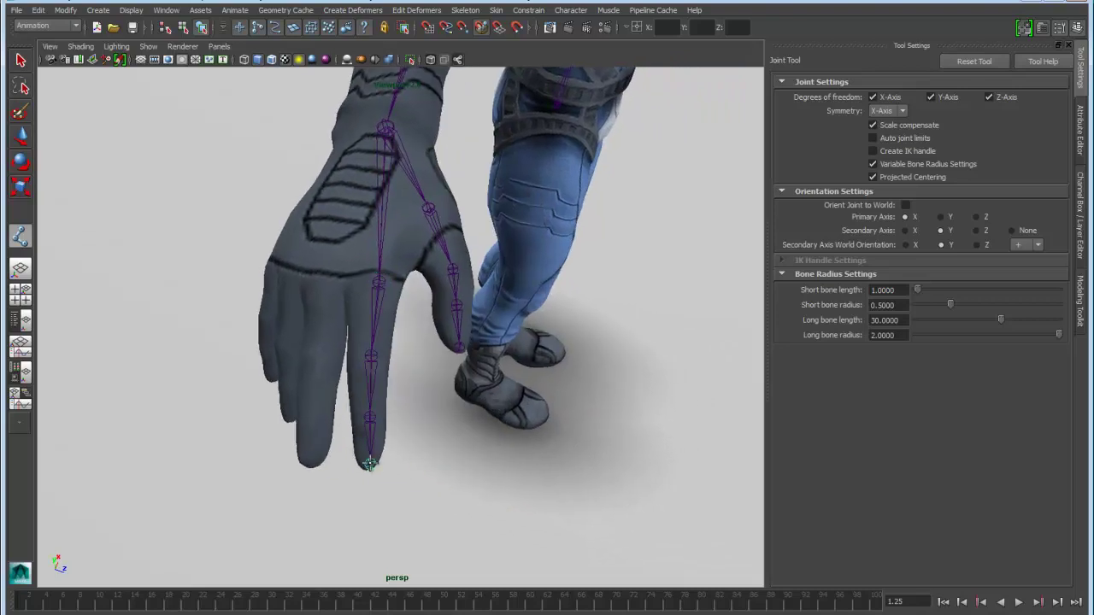
# Finish the index finger chain and branch a four-joint chain off the right wrist along the middle finger from knuckle to tip.
pyautogui.press('Return')
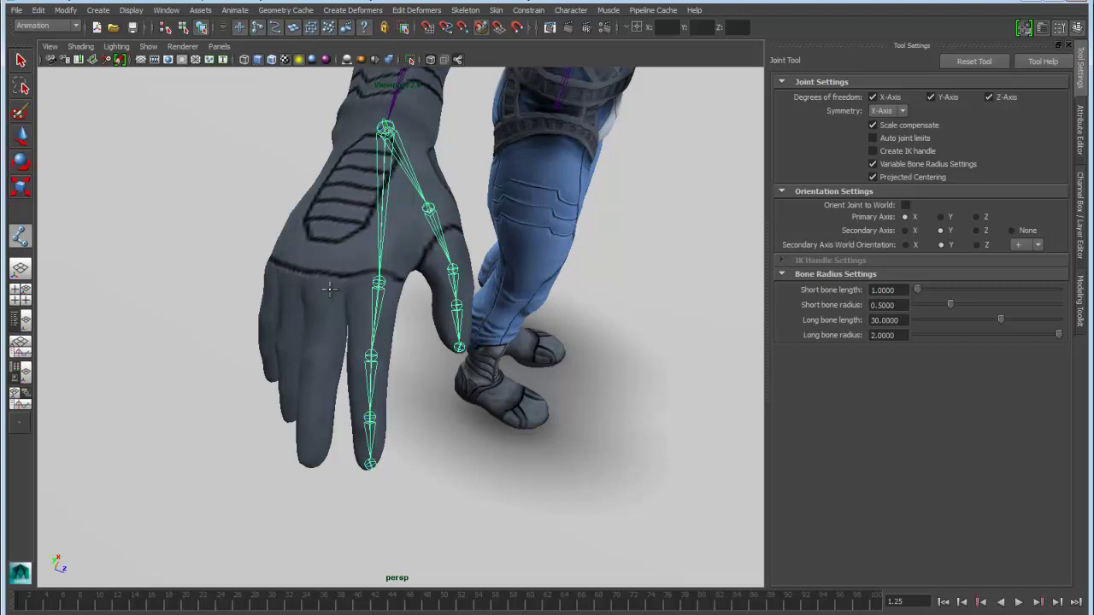
pyautogui.click(329, 289)
pyautogui.click(318, 353)
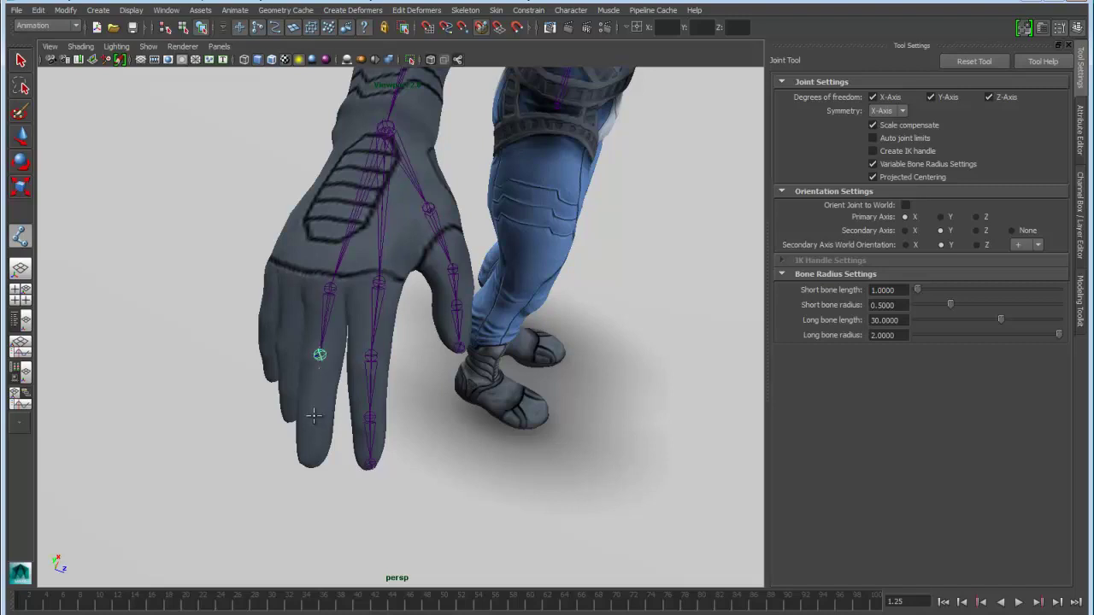
pyautogui.click(314, 416)
pyautogui.click(313, 460)
pyautogui.press('Return')
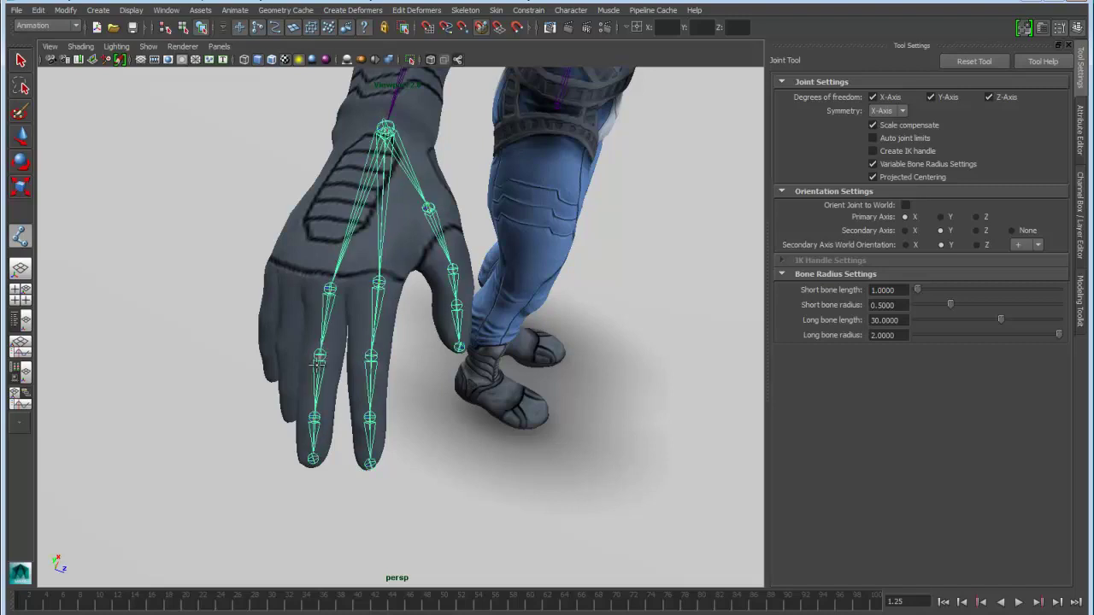
# Branch a joint chain off the right wrist along the ring finger from its knuckle to its tip and finish it.
pyautogui.keyDown('alt'); pyautogui.moveTo(342, 402); pyautogui.dragTo(388, 377); pyautogui.keyUp('alt')
pyautogui.click(388, 369)
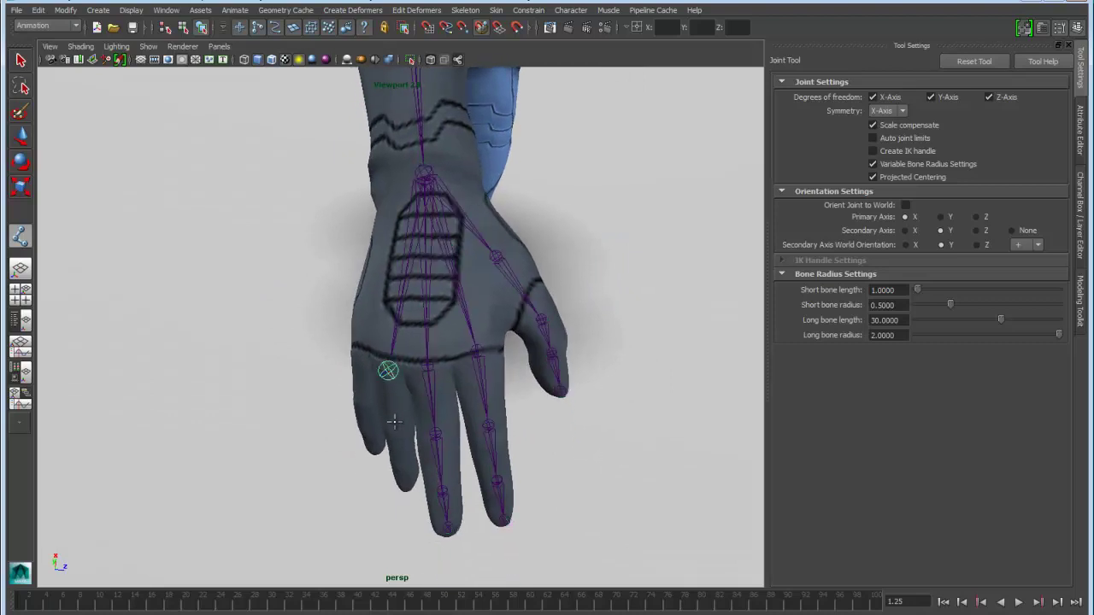
pyautogui.click(395, 424)
pyautogui.click(407, 489)
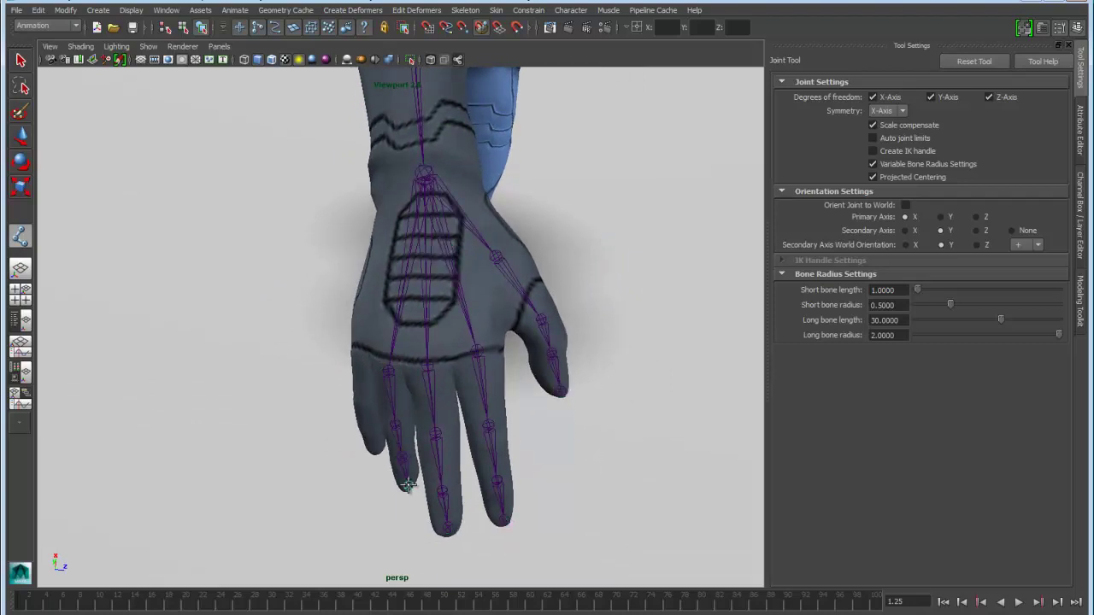
pyautogui.keyDown('alt'); pyautogui.moveTo(349, 451); pyautogui.dragTo(476, 447); pyautogui.keyUp('alt')
pyautogui.press('Return')
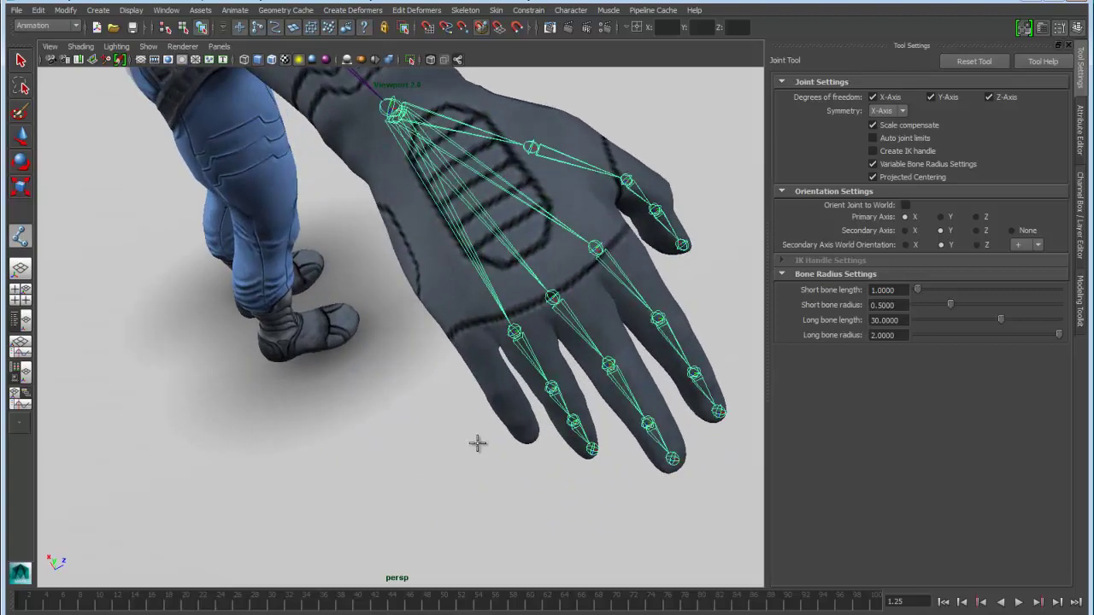
# Branch a four-joint chain off the right wrist along the little finger from its base to its tip and finish it.
pyautogui.click(450, 316)
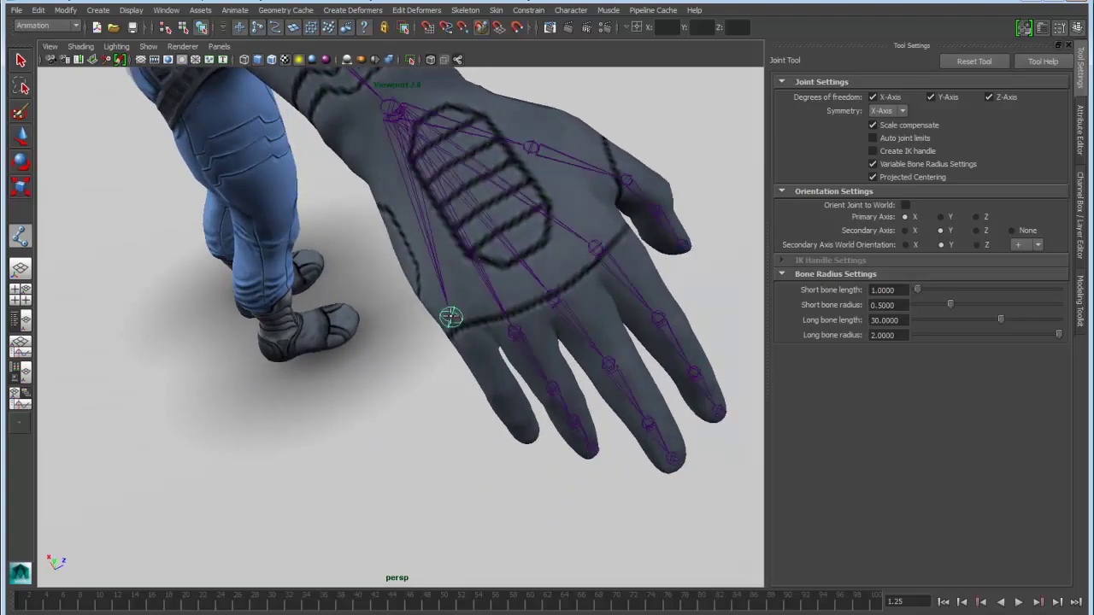
pyautogui.click(480, 356)
pyautogui.click(500, 393)
pyautogui.click(528, 434)
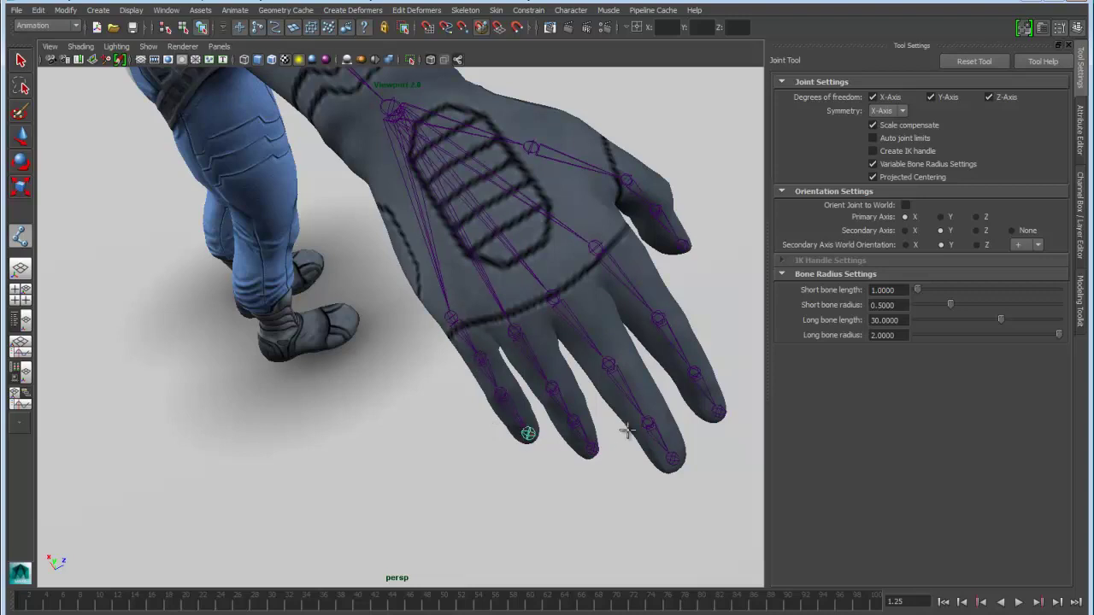
pyautogui.keyDown('alt'); pyautogui.moveTo(628, 433); pyautogui.dragTo(531, 418, button='right'); pyautogui.keyUp('alt')
pyautogui.press('Return')
# Move the right collarbone joint lower on the upper chest with the Move Tool, independently of its child joints.
pyautogui.keyDown('alt'); pyautogui.moveTo(586, 367); pyautogui.dragTo(380, 364); pyautogui.keyUp('alt')
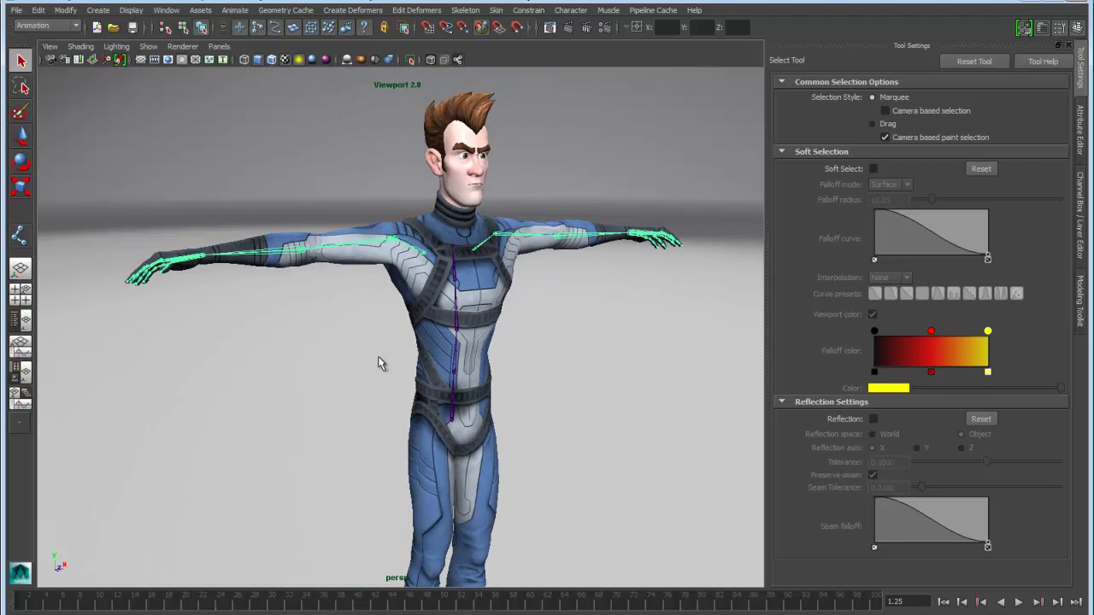
pyautogui.keyDown('alt'); pyautogui.moveTo(351, 322); pyautogui.dragTo(569, 332, button='right'); pyautogui.keyUp('alt')
pyautogui.moveTo(569, 332)
pyautogui.keyDown('alt'); pyautogui.mouseDown(button='middle')
pyautogui.moveTo(547, 330)
pyautogui.moveTo(549, 339)
pyautogui.mouseUp(button='middle'); pyautogui.keyUp('alt')
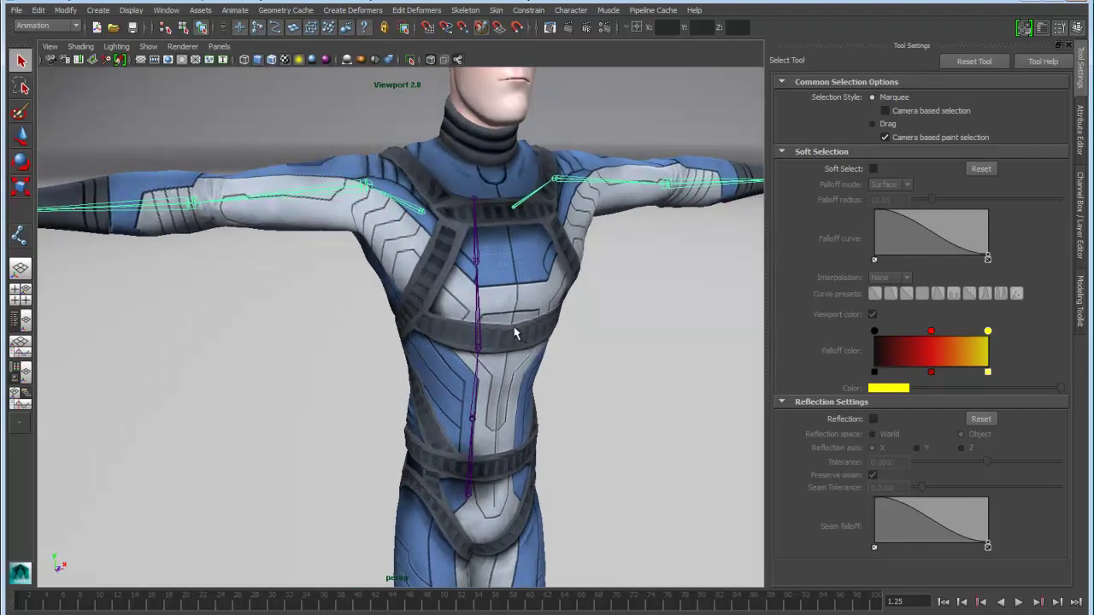
pyautogui.moveTo(290, 146); pyautogui.dragTo(329, 243)
pyautogui.keyDown('alt'); pyautogui.moveTo(369, 272); pyautogui.dragTo(414, 318, button='right'); pyautogui.keyUp('alt')
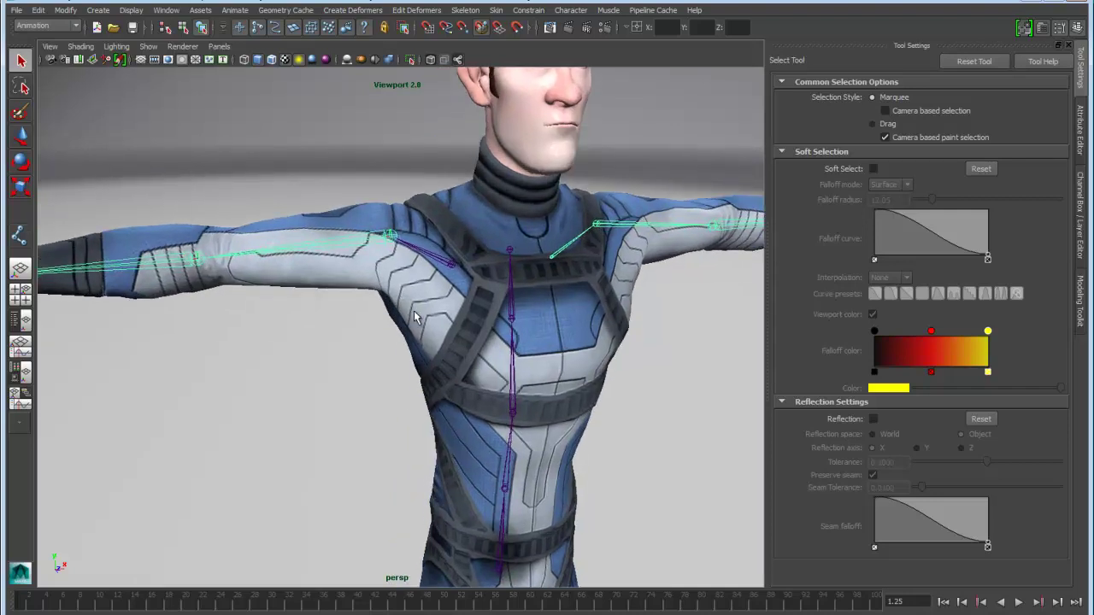
pyautogui.press('w')
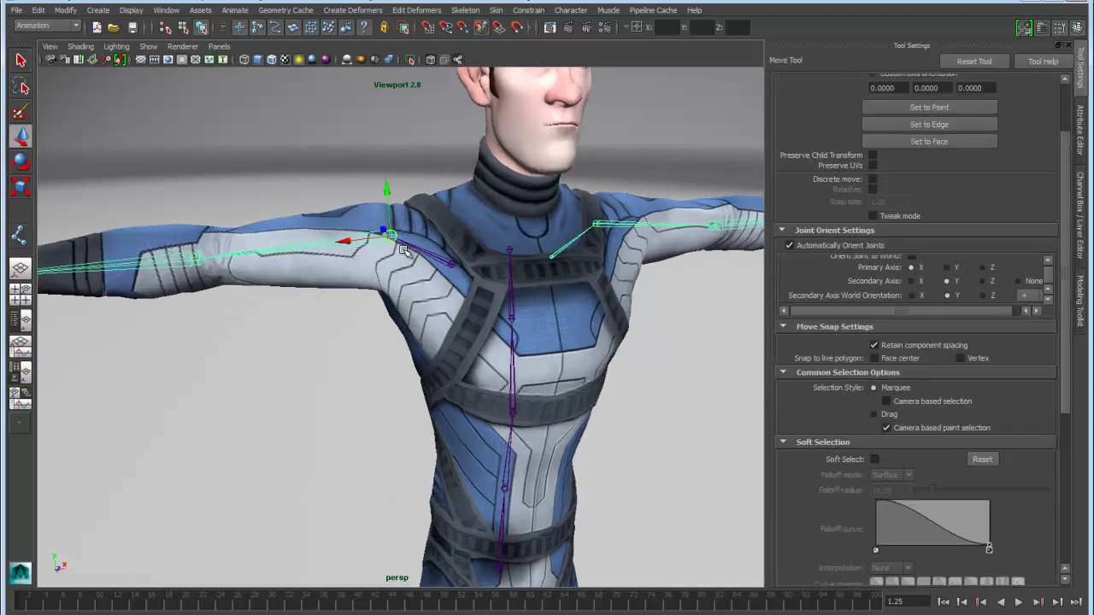
pyautogui.press('d')
pyautogui.moveTo(390, 236); pyautogui.dragTo(460, 263)
pyautogui.keyDown('alt'); pyautogui.moveTo(447, 301); pyautogui.dragTo(517, 303); pyautogui.keyUp('alt')
pyautogui.moveTo(401, 311)
pyautogui.mouseDown()
pyautogui.moveTo(383, 311)
pyautogui.moveTo(399, 317)
pyautogui.mouseUp()
pyautogui.keyDown('alt'); pyautogui.moveTo(398, 317); pyautogui.dragTo(422, 317, button='right'); pyautogui.keyUp('alt')
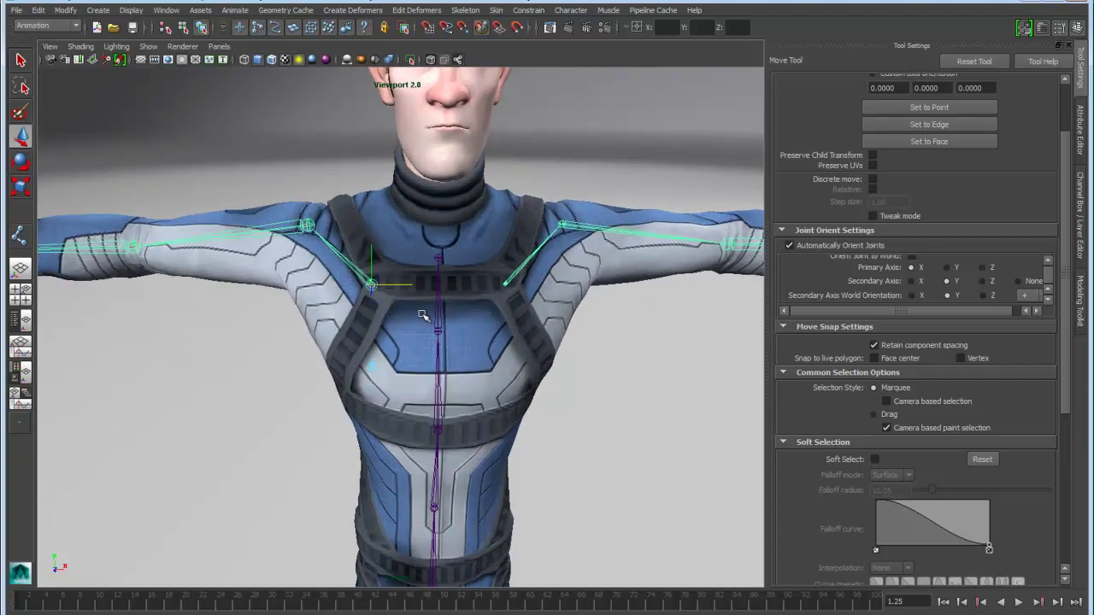
# Parent the right and left collarbone joints to the top spine joint.
pyautogui.click(437, 257)
pyautogui.press('p')
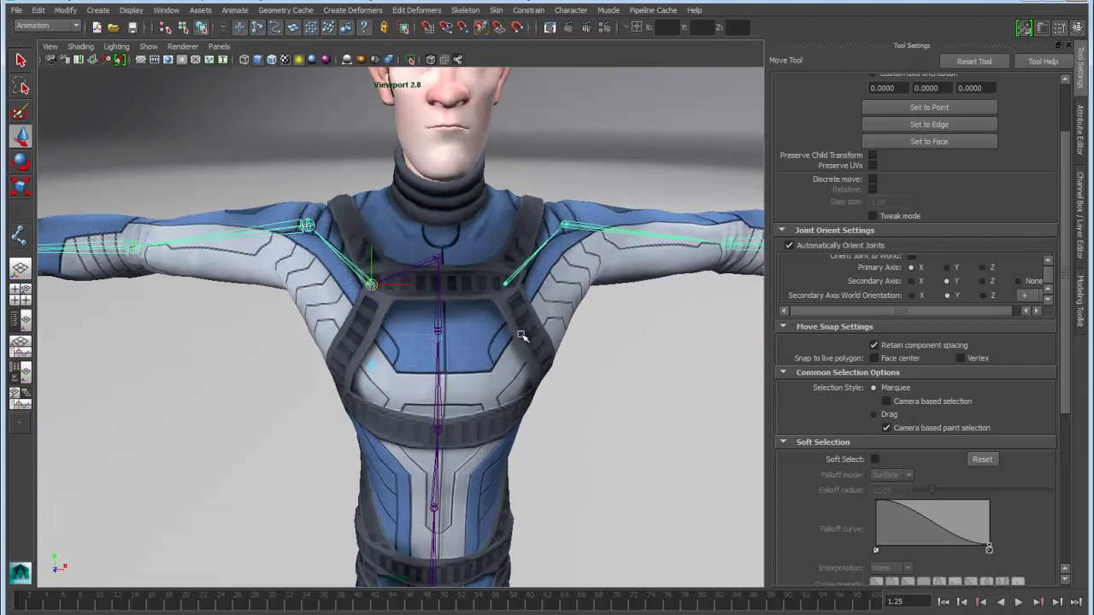
pyautogui.click(505, 265)
pyautogui.click(439, 258)
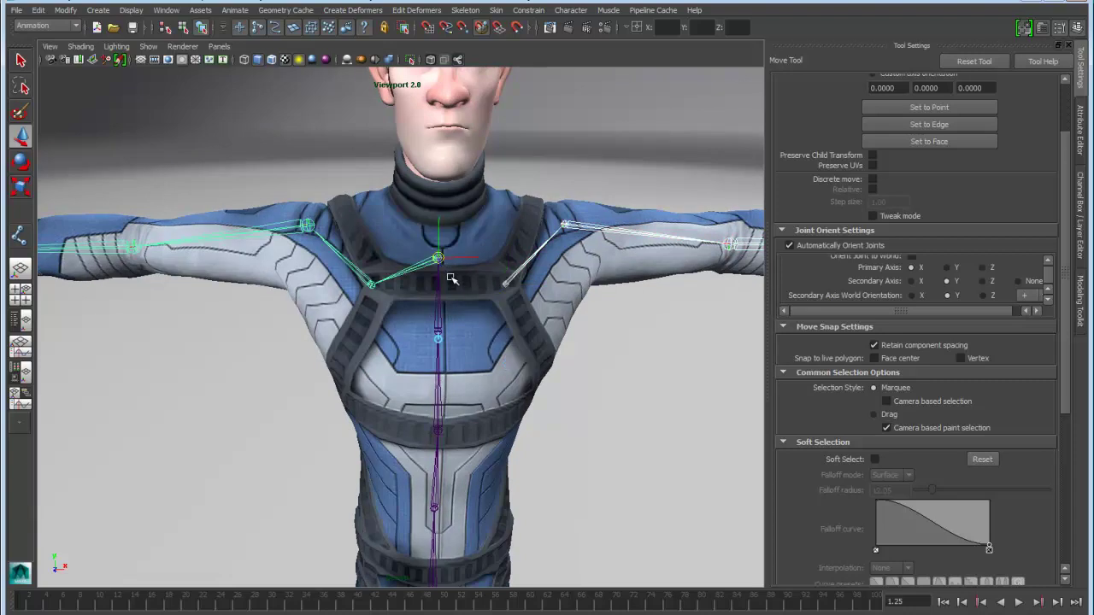
pyautogui.click(434, 508)
# Place symmetrical leg joints with the Joint Tool at the hip and knee, working on the character's right leg.
pyautogui.keyDown('alt'); pyautogui.moveTo(570, 447); pyautogui.dragTo(316, 359, button='right'); pyautogui.keyUp('alt')
pyautogui.keyDown('alt'); pyautogui.moveTo(316, 359); pyautogui.dragTo(339, 350); pyautogui.keyUp('alt')
pyautogui.keyDown('alt'); pyautogui.moveTo(340, 350); pyautogui.dragTo(328, 280, button='middle'); pyautogui.keyUp('alt')
pyautogui.keyDown('alt'); pyautogui.moveTo(328, 280); pyautogui.dragTo(568, 333, button='right'); pyautogui.keyUp('alt')
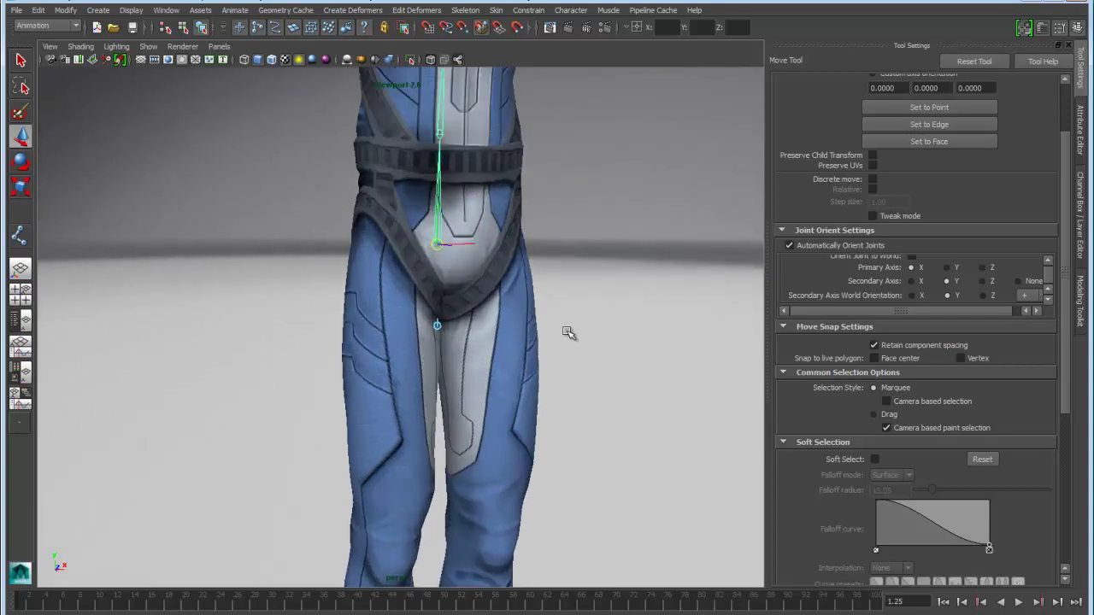
pyautogui.press('y')
pyautogui.keyDown('alt'); pyautogui.moveTo(530, 336); pyautogui.dragTo(449, 316); pyautogui.keyUp('alt')
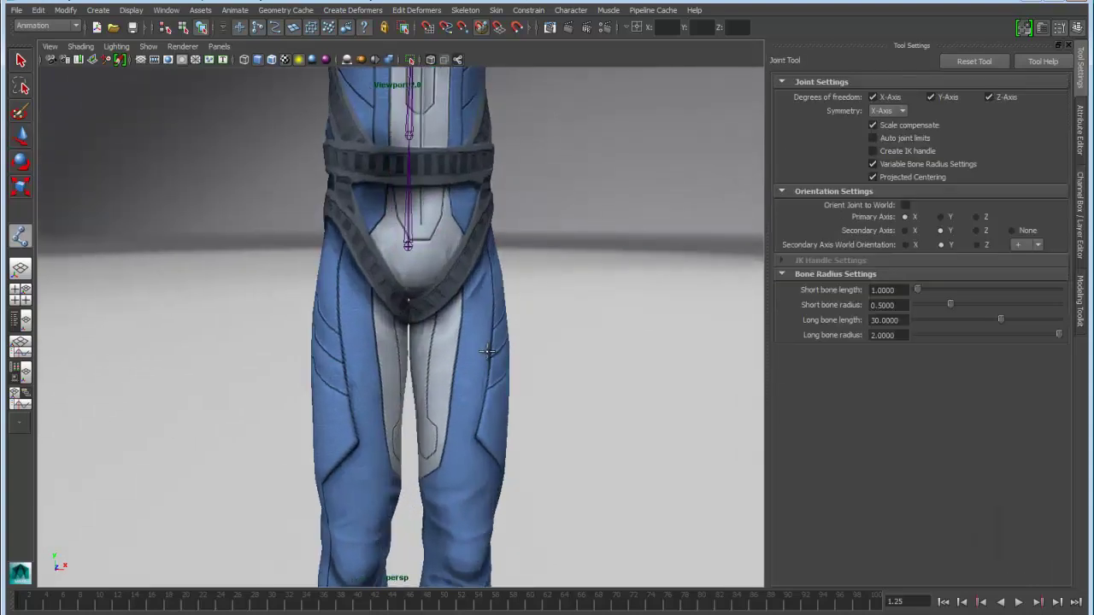
pyautogui.keyDown('alt'); pyautogui.moveTo(449, 316); pyautogui.dragTo(468, 269, button='middle'); pyautogui.keyUp('alt')
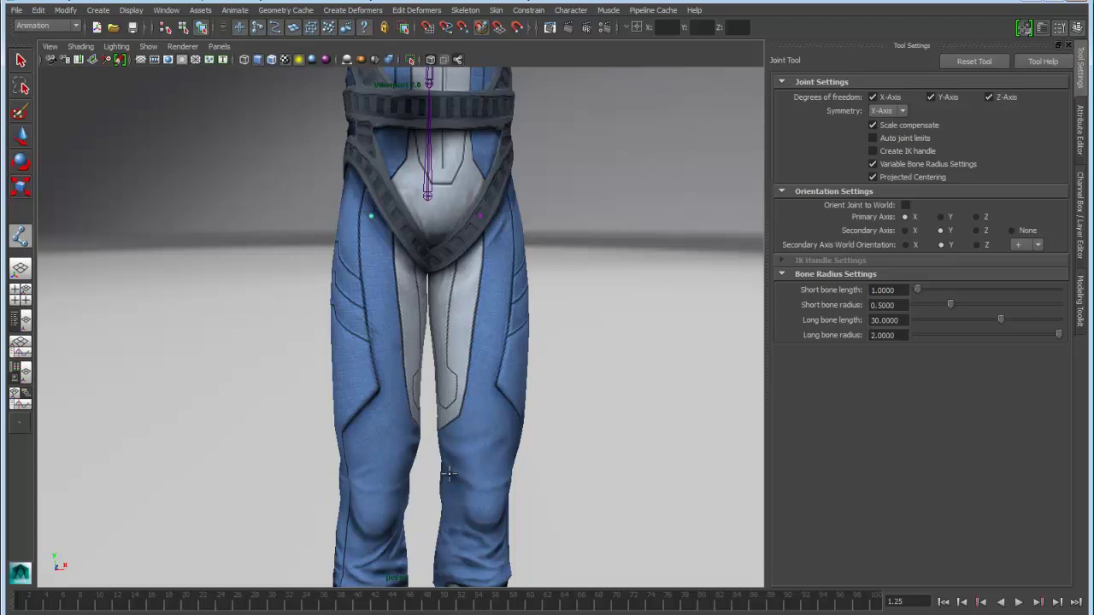
pyautogui.keyDown('alt'); pyautogui.moveTo(448, 474); pyautogui.dragTo(376, 343, button='middle'); pyautogui.keyUp('alt')
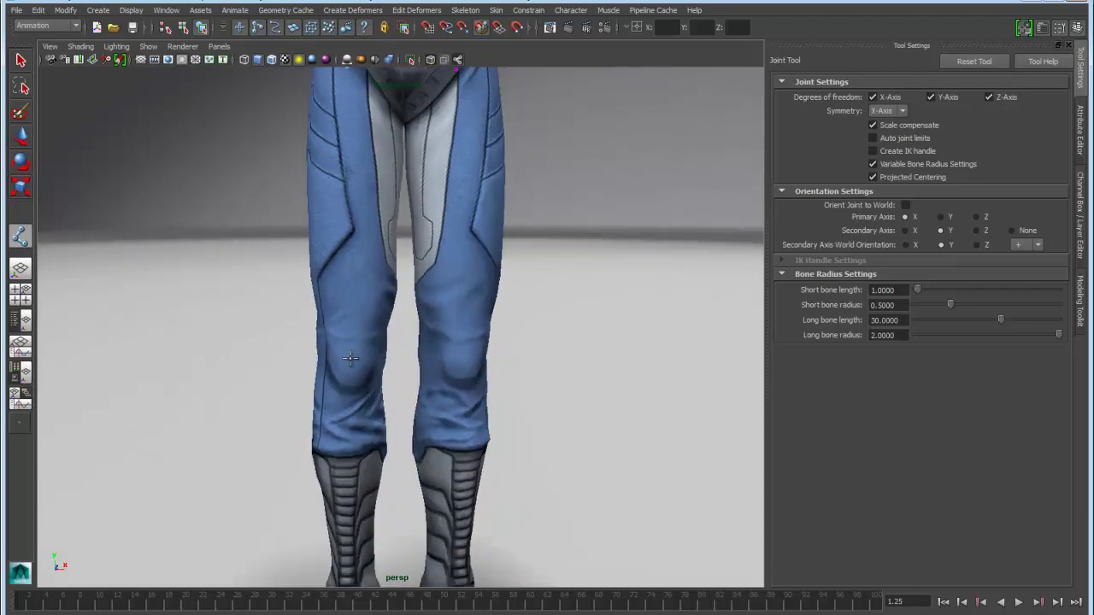
pyautogui.click(350, 359)
# Extend the leg chain with joints at the right ankle, ball of the foot and toe, and finish it.
pyautogui.keyDown('alt'); pyautogui.moveTo(383, 422); pyautogui.dragTo(389, 243, button='middle'); pyautogui.keyUp('alt')
pyautogui.keyDown('alt'); pyautogui.moveTo(342, 376); pyautogui.dragTo(467, 480); pyautogui.keyUp('alt')
pyautogui.click(365, 419)
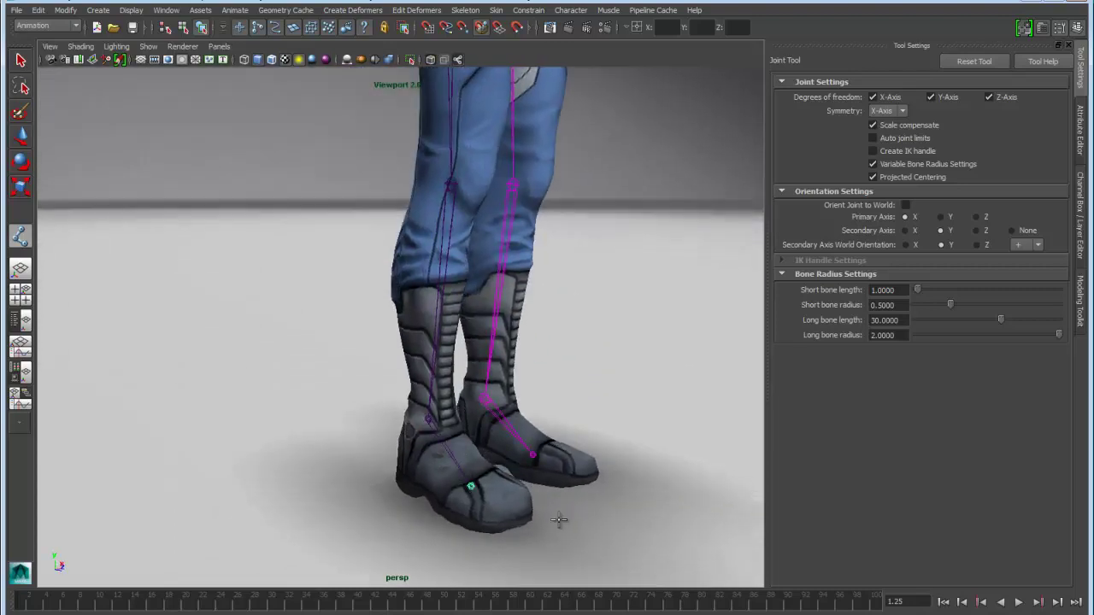
pyautogui.keyDown('alt'); pyautogui.moveTo(559, 519); pyautogui.dragTo(488, 454); pyautogui.keyUp('alt')
pyautogui.click(370, 474)
pyautogui.press('Return')
# Move the right ankle joint slightly lower with the Move Tool, independently of the foot joints.
pyautogui.press('e')
pyautogui.click(369, 423)
pyautogui.press('w')
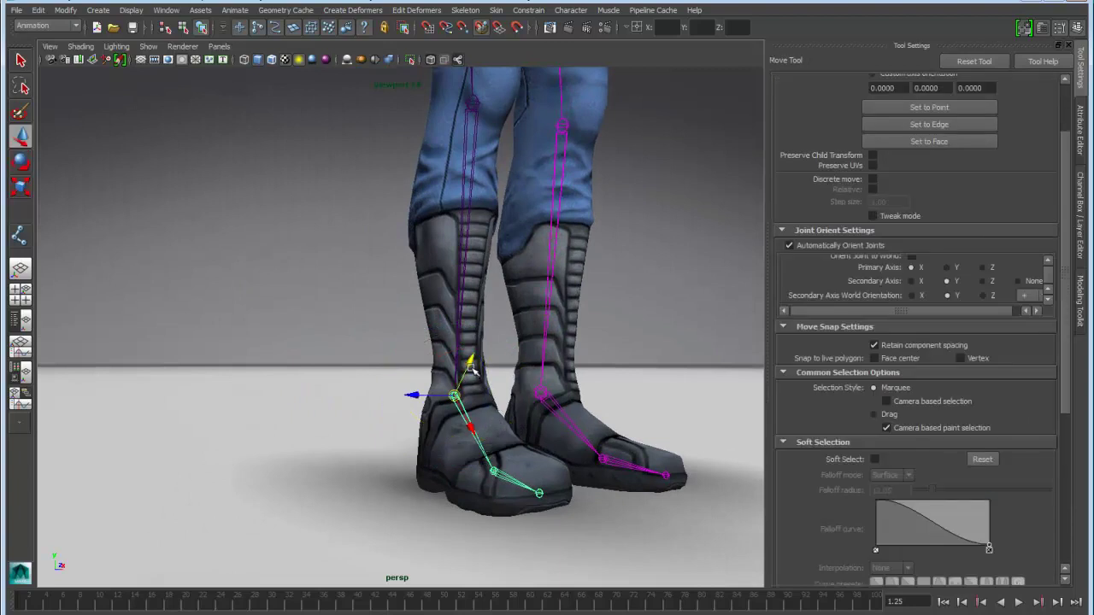
pyautogui.moveTo(476, 372)
pyautogui.mouseDown()
pyautogui.moveTo(425, 371)
pyautogui.moveTo(457, 369)
pyautogui.moveTo(455, 359)
pyautogui.moveTo(458, 379)
pyautogui.mouseUp()
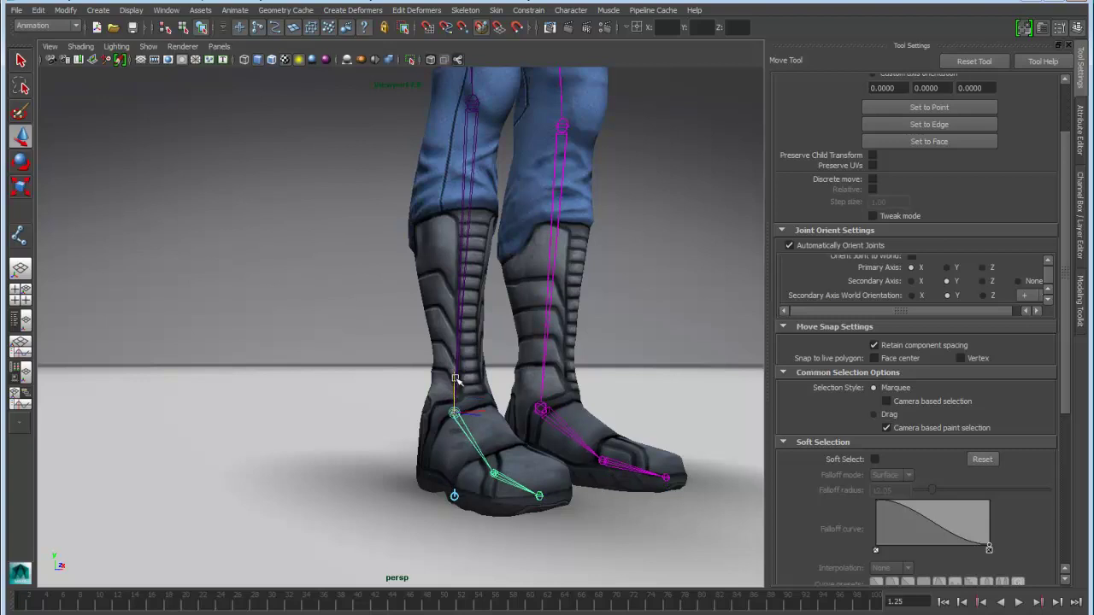
# Parent the right hip joint to the root joint at the base of the spine.
pyautogui.keyDown('alt'); pyautogui.moveTo(637, 417); pyautogui.dragTo(449, 481, button='middle'); pyautogui.keyUp('alt')
pyautogui.keyDown('alt'); pyautogui.moveTo(450, 481); pyautogui.dragTo(498, 559, button='right'); pyautogui.keyUp('alt')
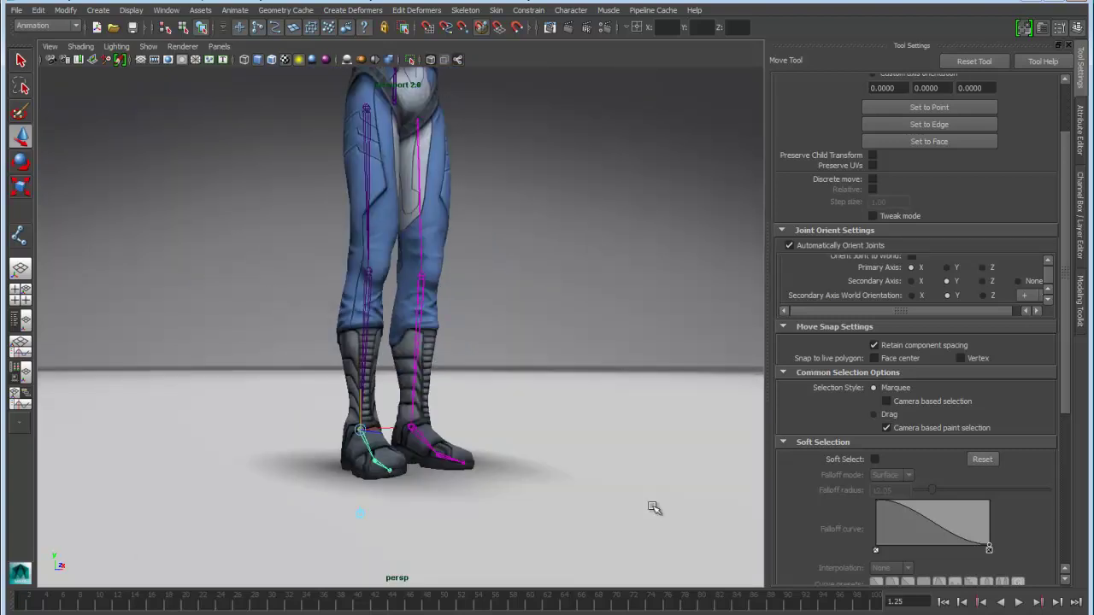
pyautogui.keyDown('alt'); pyautogui.moveTo(641, 356); pyautogui.dragTo(444, 338, button='right'); pyautogui.keyUp('alt')
pyautogui.keyDown('alt'); pyautogui.moveTo(444, 337); pyautogui.dragTo(471, 422, button='middle'); pyautogui.keyUp('alt')
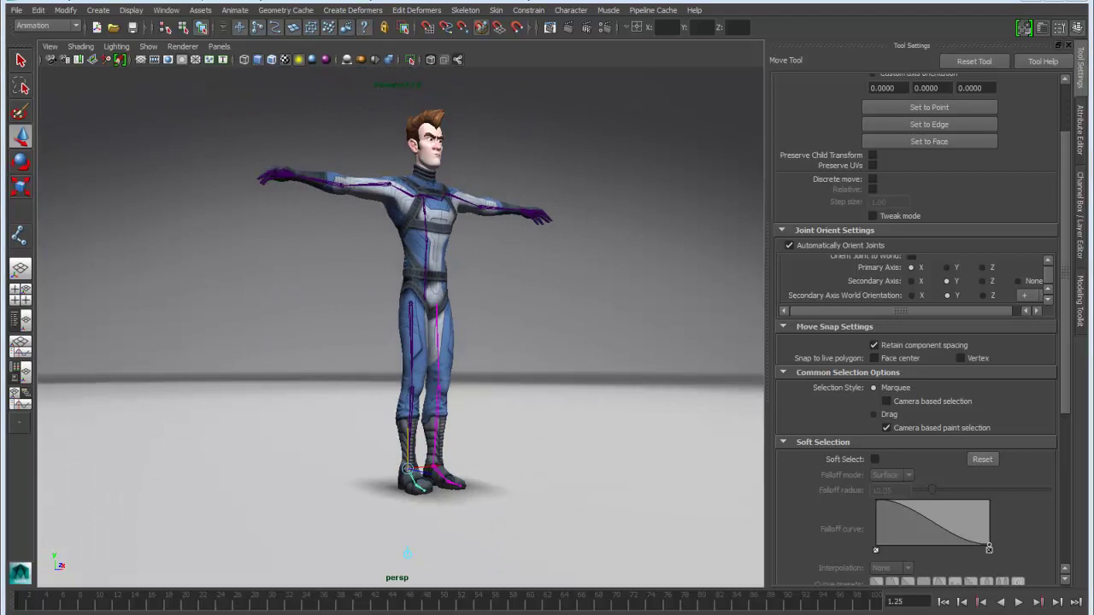
pyautogui.press('[')
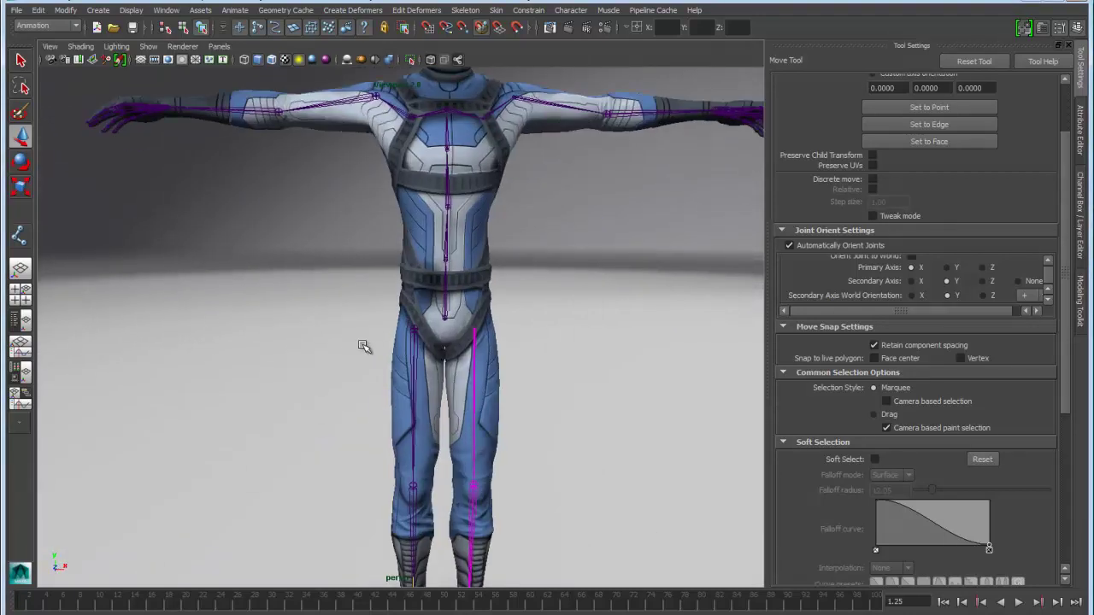
pyautogui.moveTo(381, 345); pyautogui.dragTo(430, 383)
pyautogui.keyDown('alt'); pyautogui.moveTo(424, 389); pyautogui.dragTo(405, 419, button='middle'); pyautogui.keyUp('alt')
pyautogui.keyDown('alt'); pyautogui.moveTo(405, 419); pyautogui.dragTo(516, 419, button='right'); pyautogui.keyUp('alt')
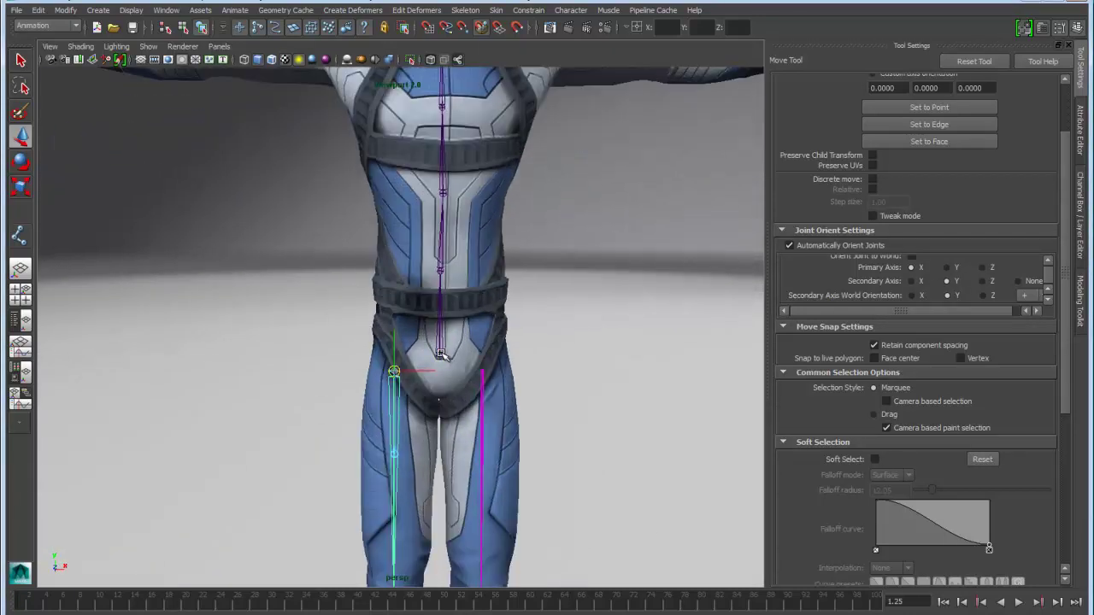
pyautogui.keyDown('shift'); pyautogui.click(440, 353); pyautogui.keyUp('shift')
pyautogui.press('p')
# Parent the left hip joint to the root joint at the base of the spine.
pyautogui.moveTo(475, 394); pyautogui.dragTo(511, 402)
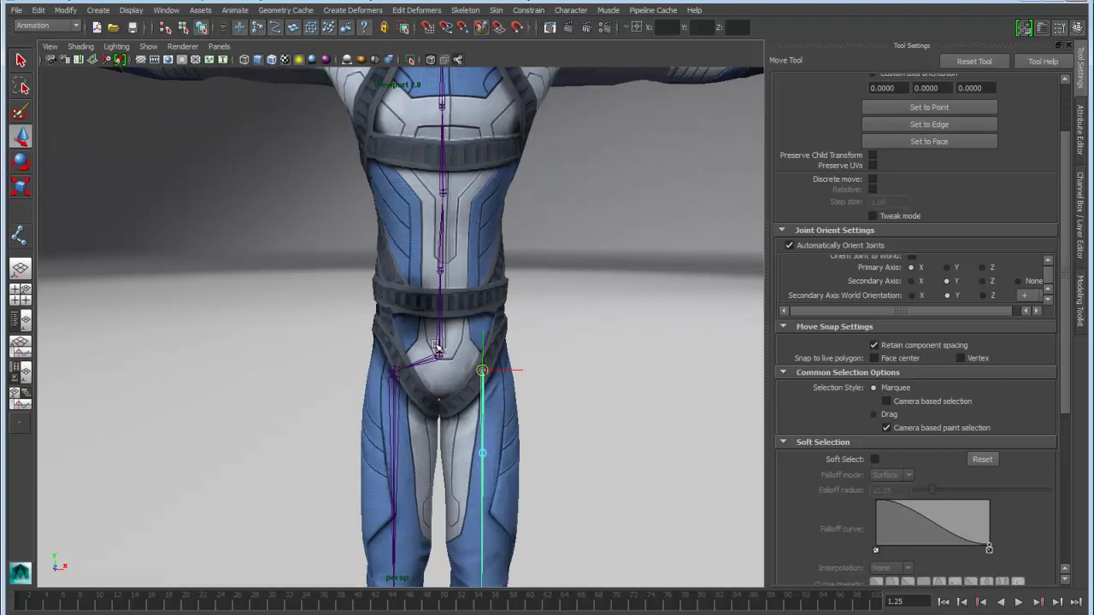
pyautogui.keyDown('shift'); pyautogui.click(438, 356); pyautogui.keyUp('shift')
pyautogui.press('p')
# Select the whole joint hierarchy from the root and toggle the display of its Local Rotation Axes.
pyautogui.press('a')
pyautogui.keyDown('alt'); pyautogui.moveTo(535, 407); pyautogui.dragTo(569, 394); pyautogui.keyUp('alt')
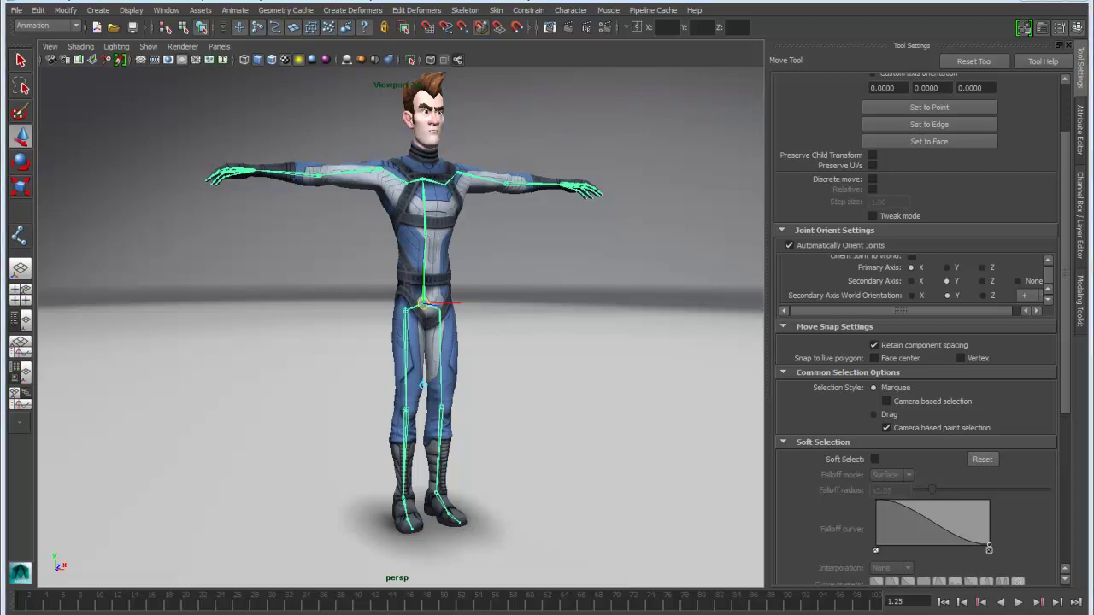
pyautogui.keyDown('alt'); pyautogui.moveTo(330, 288); pyautogui.dragTo(547, 359, button='right'); pyautogui.keyUp('alt')
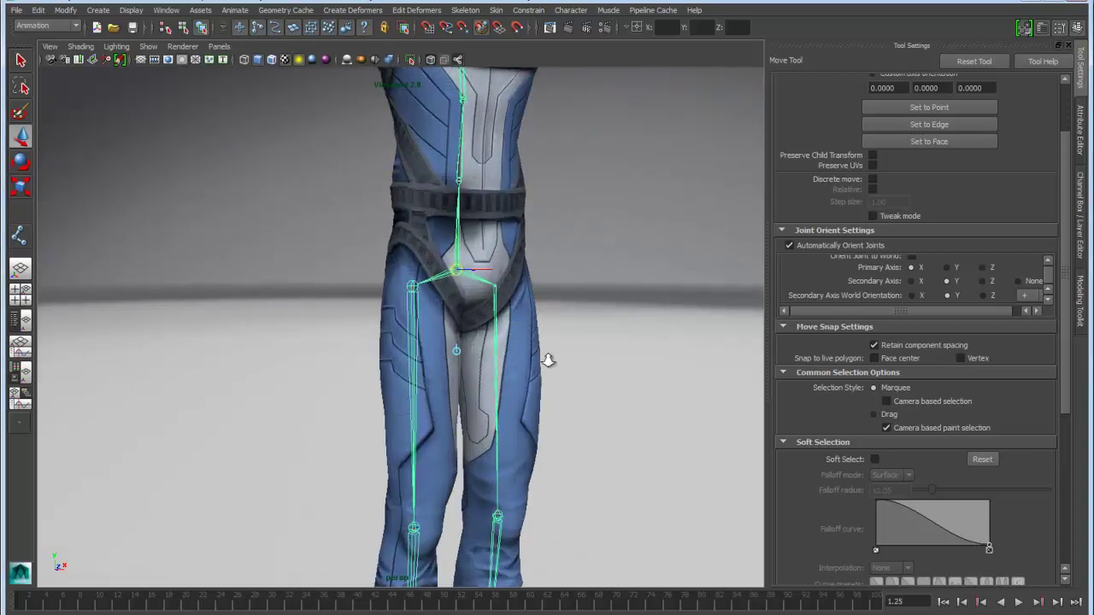
pyautogui.keyDown('alt'); pyautogui.moveTo(547, 359); pyautogui.dragTo(521, 366); pyautogui.keyUp('alt')
pyautogui.keyDown('alt'); pyautogui.moveTo(520, 367); pyautogui.dragTo(355, 326, button='right'); pyautogui.keyUp('alt')
pyautogui.keyDown('alt'); pyautogui.moveTo(387, 342); pyautogui.dragTo(441, 359); pyautogui.keyUp('alt')
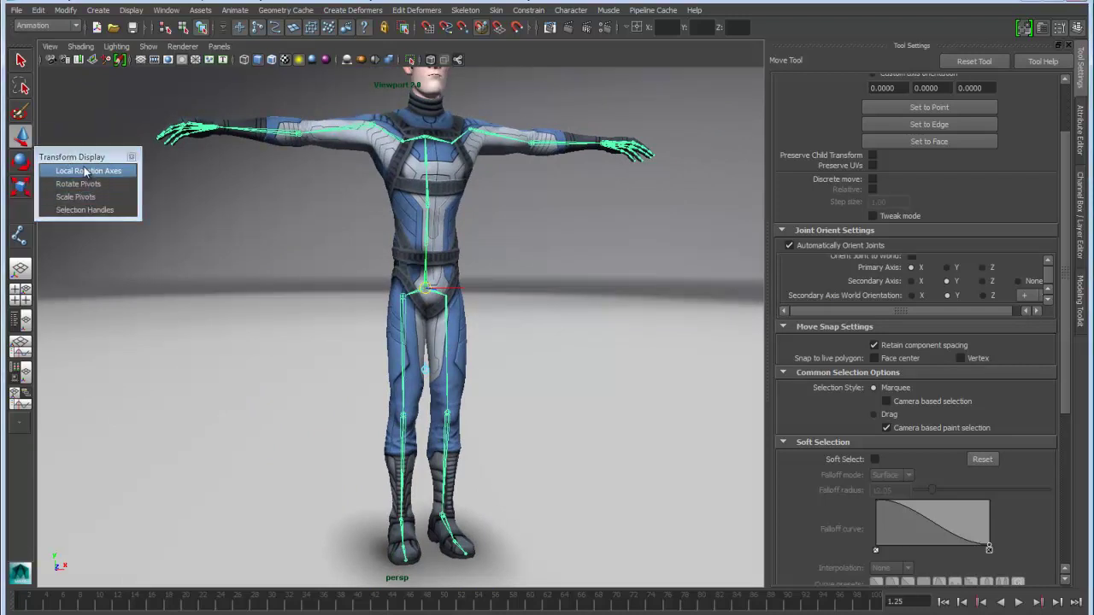
pyautogui.moveTo(332, 274); pyautogui.dragTo(325, 379, button='right')
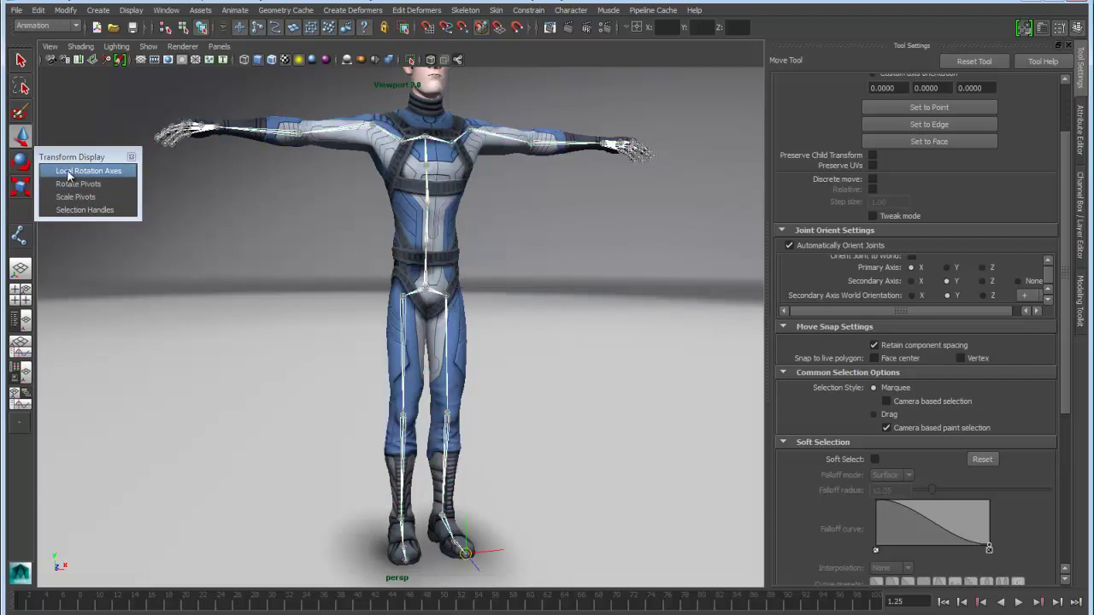
# Enable the display of Locators and Handles in the perspective view and deselect the skeleton.
pyautogui.click(149, 46)
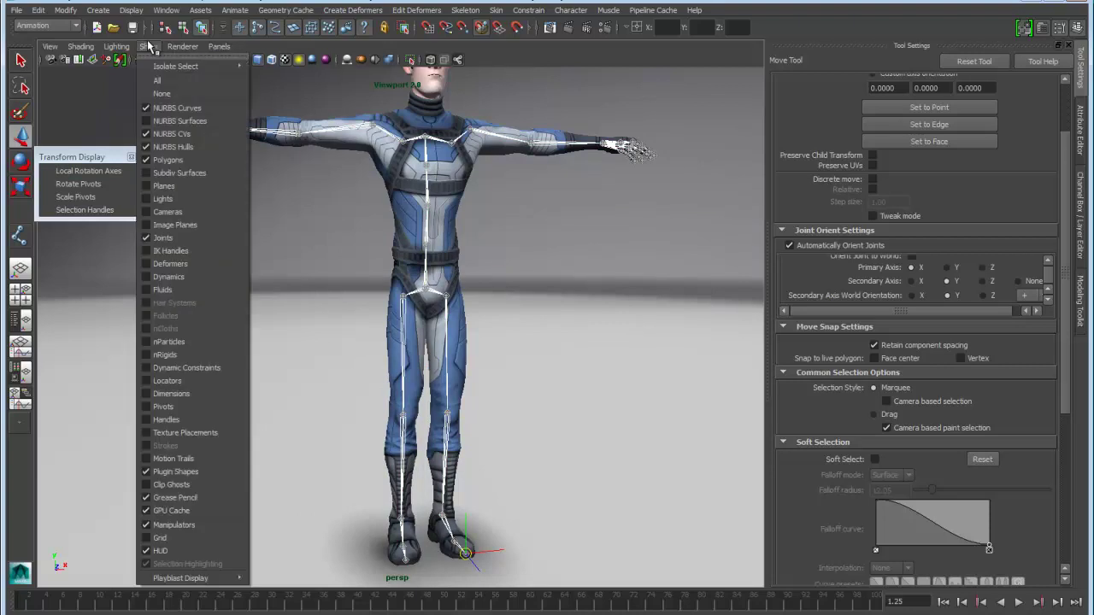
pyautogui.click(175, 381)
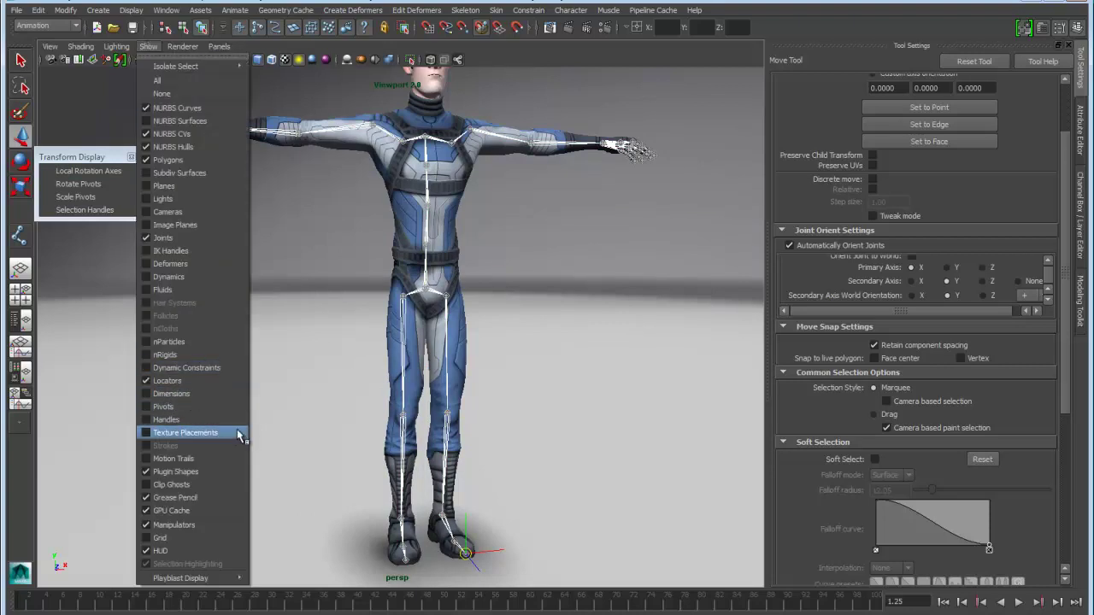
pyautogui.click(175, 423)
pyautogui.click(593, 434)
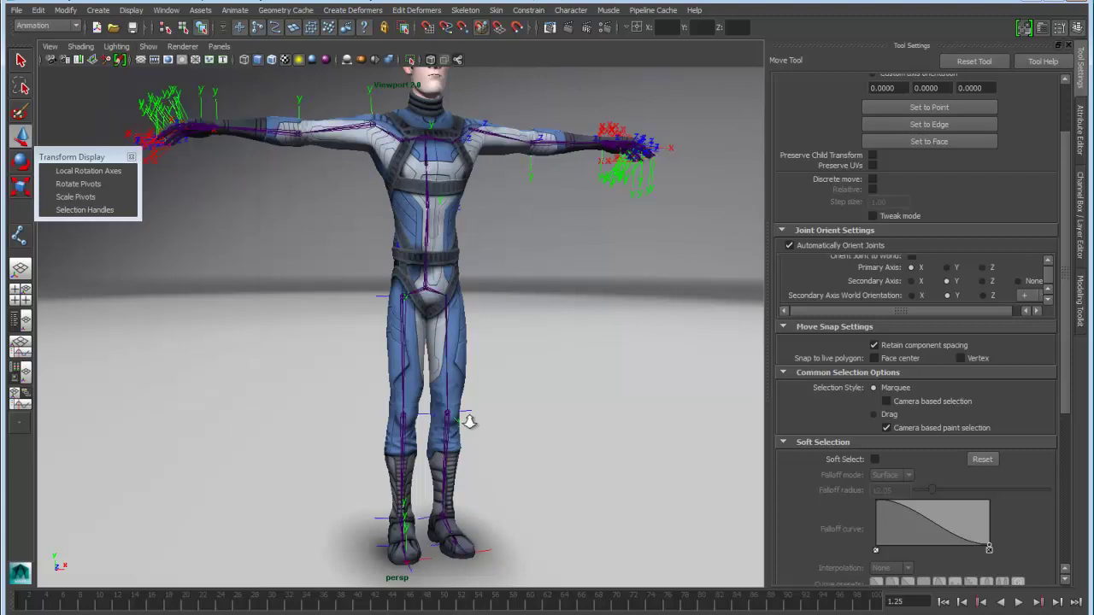
# Examine the hip and leg joints inside the mesh up close, selecting and deselecting the right hip joint.
pyautogui.keyDown('alt'); pyautogui.moveTo(468, 419); pyautogui.dragTo(649, 471, button='right'); pyautogui.keyUp('alt')
pyautogui.keyDown('alt'); pyautogui.moveTo(650, 471); pyautogui.dragTo(604, 468); pyautogui.keyUp('alt')
pyautogui.scroll(2, 483, 363)
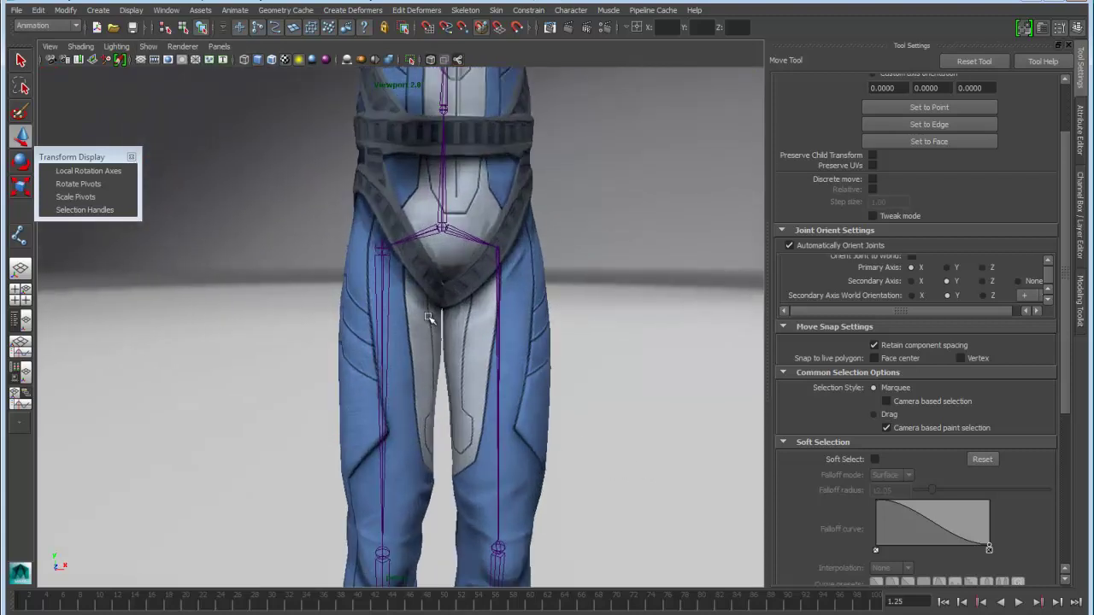
pyautogui.scroll(2, 410, 312)
pyautogui.click(375, 273)
pyautogui.scroll(2, 436, 324)
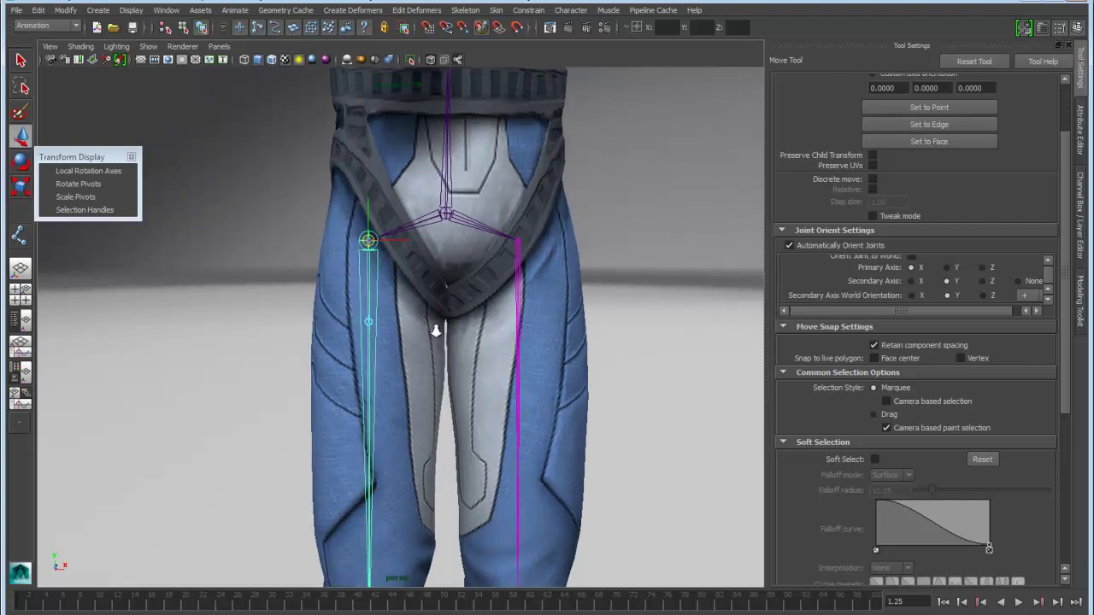
pyautogui.scroll(-6, 436, 330)
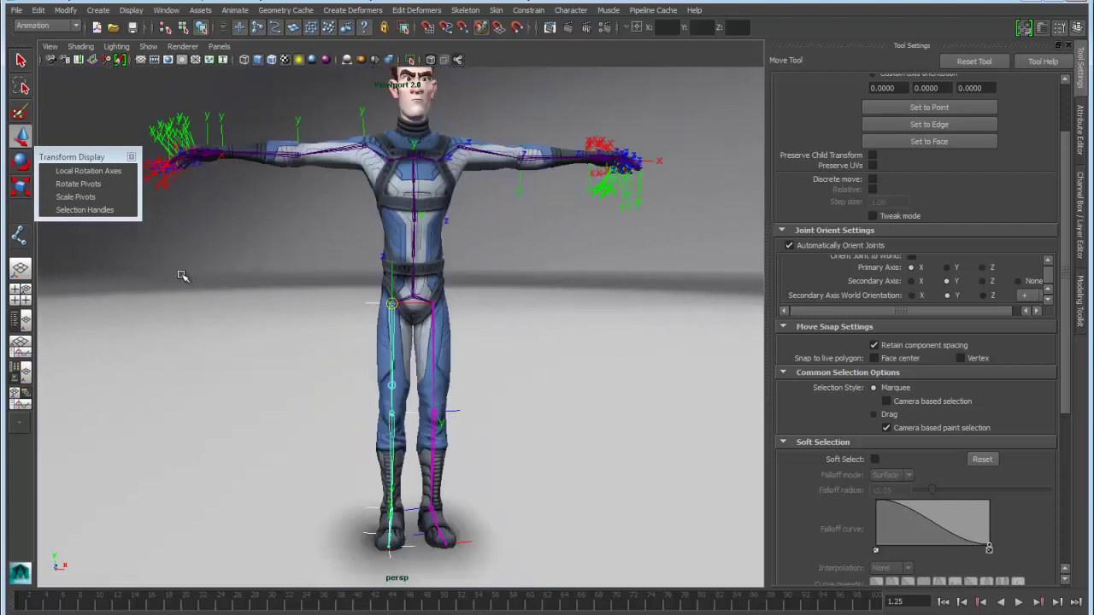
pyautogui.scroll(5, 448, 359)
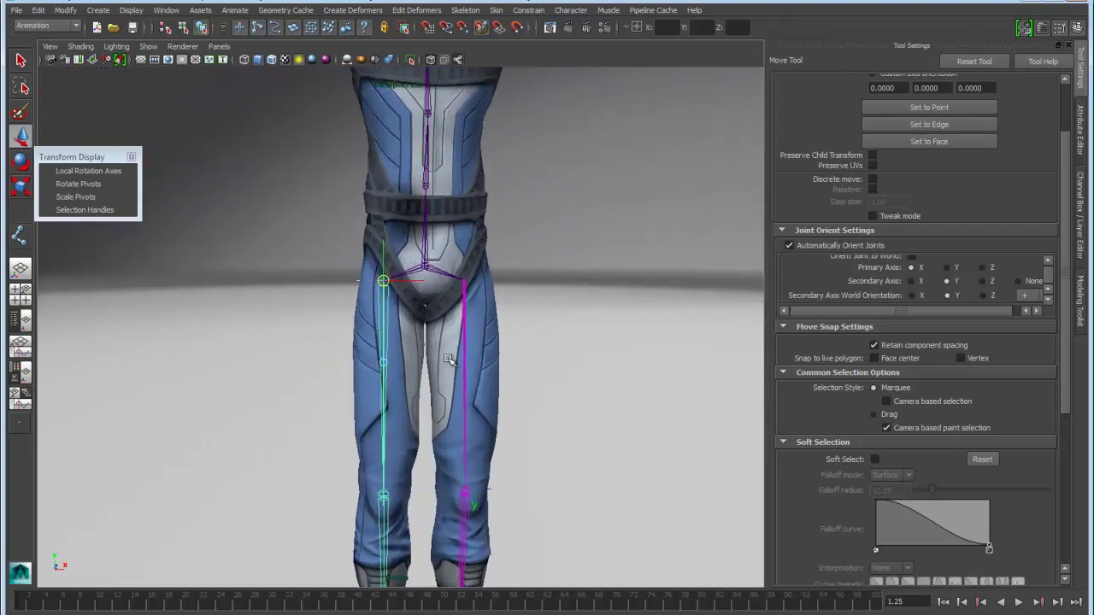
pyautogui.click(557, 343)
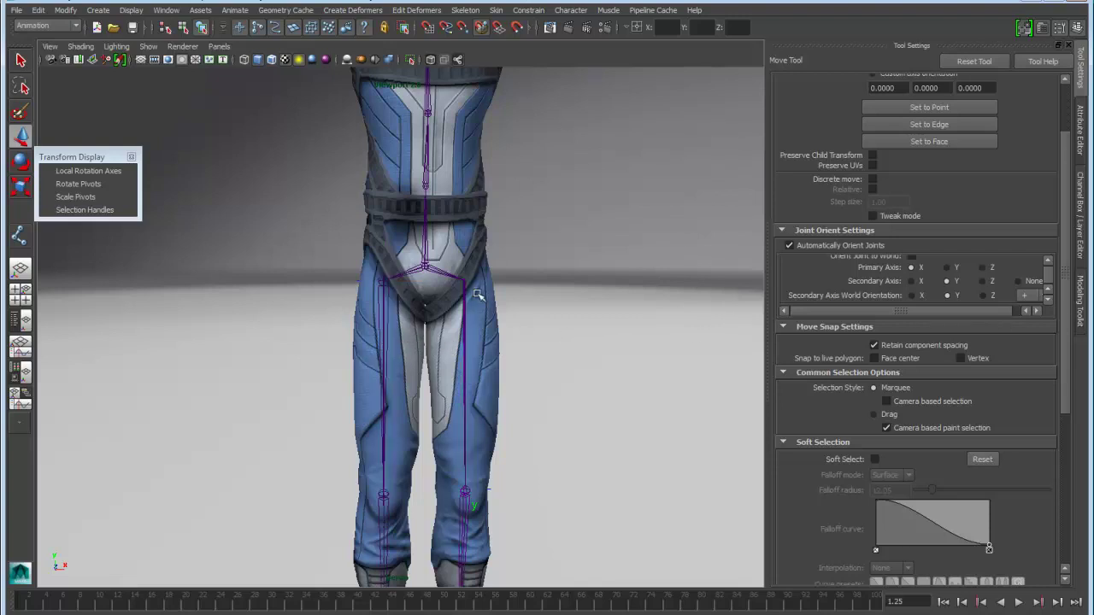
# Hide the character's body mesh so that only the skeleton and its axes remain in view.
pyautogui.click(492, 309)
pyautogui.hotkey('ctrl', 'h')
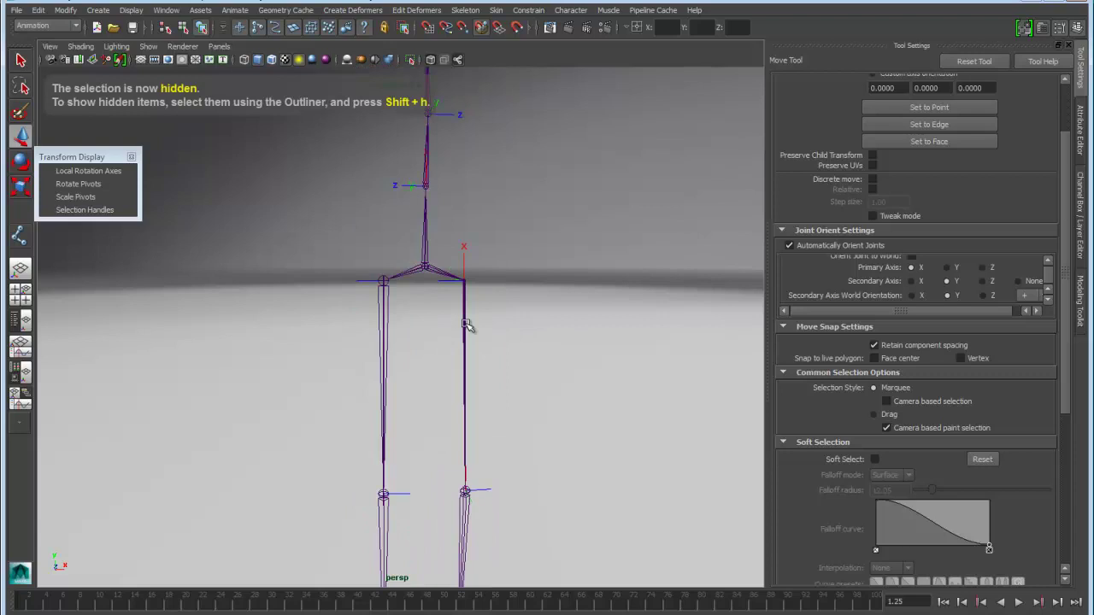
pyautogui.keyDown('alt'); pyautogui.moveTo(465, 325); pyautogui.dragTo(496, 342); pyautogui.keyUp('alt')
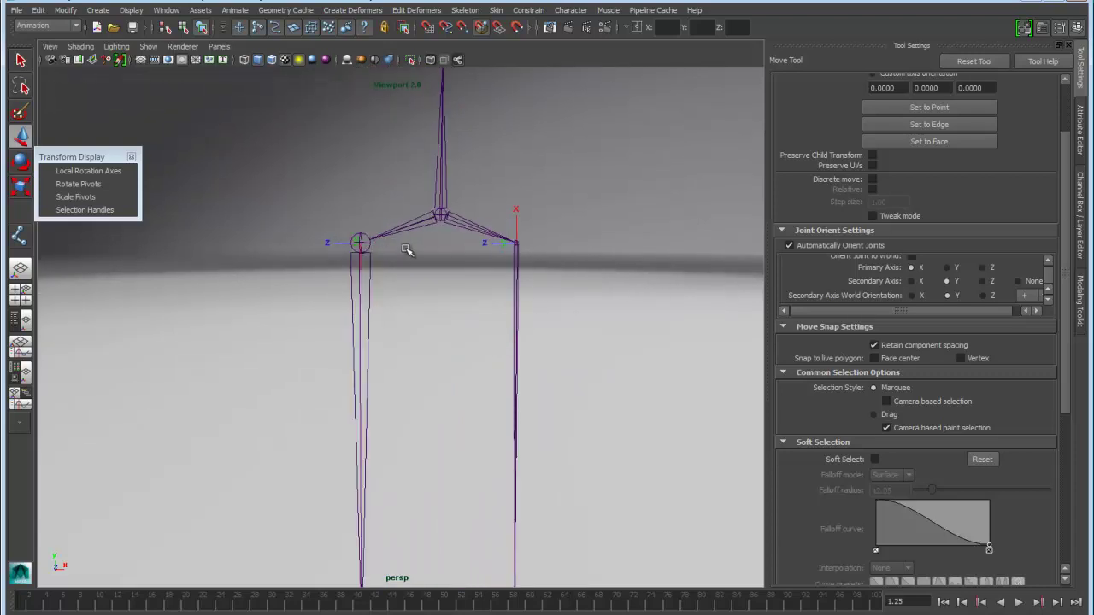
# Examine the local rotation axes of the root joint and the two hip joints.
pyautogui.click(441, 215)
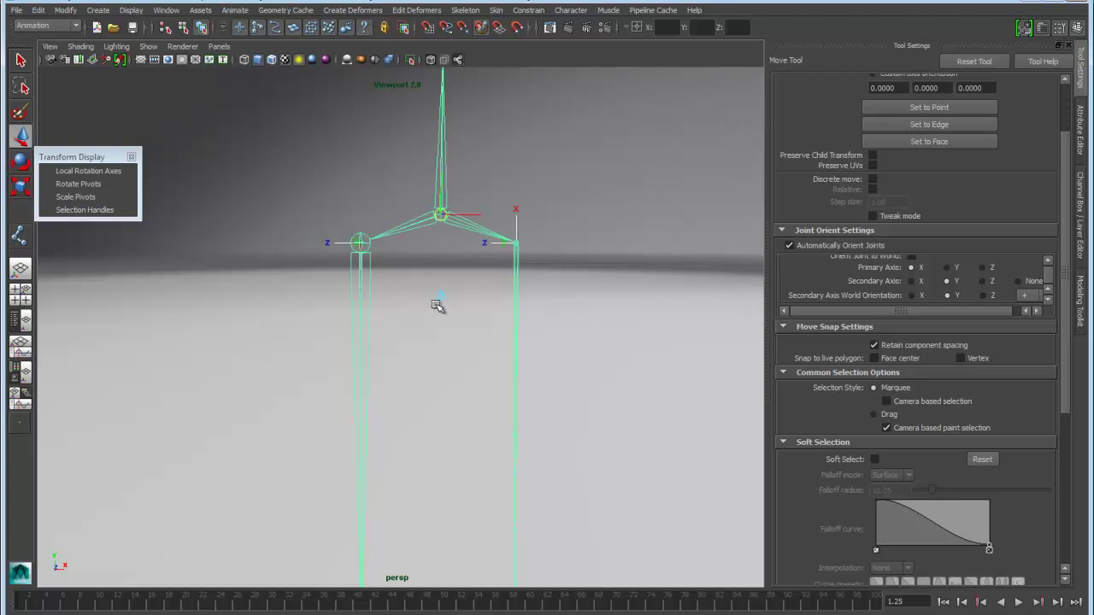
pyautogui.click(323, 330)
pyautogui.moveTo(314, 331); pyautogui.dragTo(490, 388)
pyautogui.scroll(-4, 511, 396)
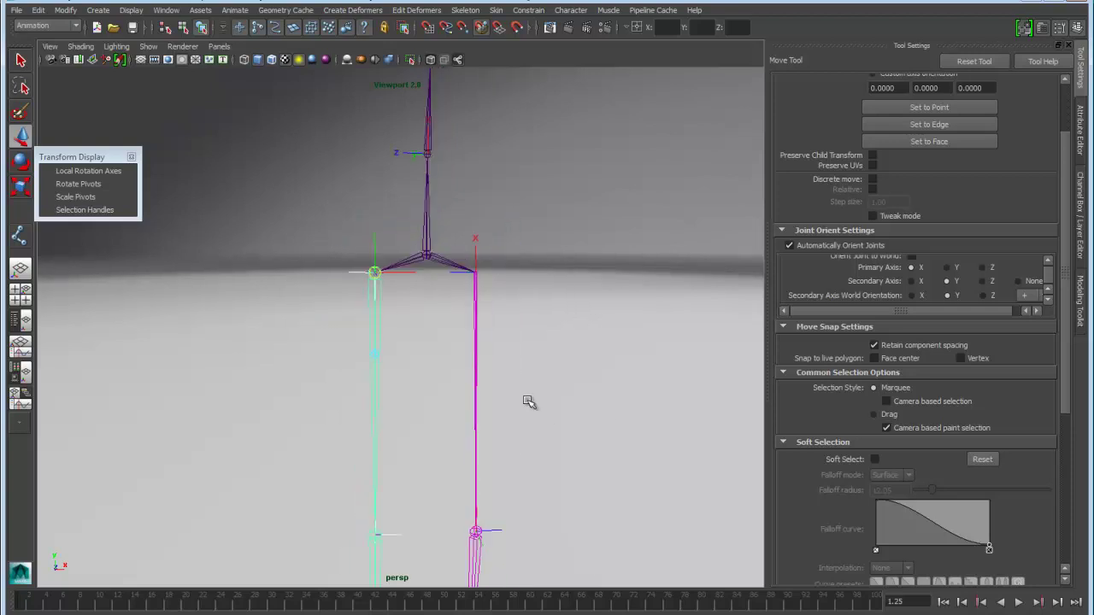
# Test-rotate the right knee joint with the Rotate Tool to check how the lower legs bend, and undo the rotation.
pyautogui.keyDown('alt'); pyautogui.moveTo(447, 491); pyautogui.dragTo(447, 299, button='middle'); pyautogui.keyUp('alt')
pyautogui.moveTo(325, 426); pyautogui.dragTo(430, 419)
pyautogui.press('e')
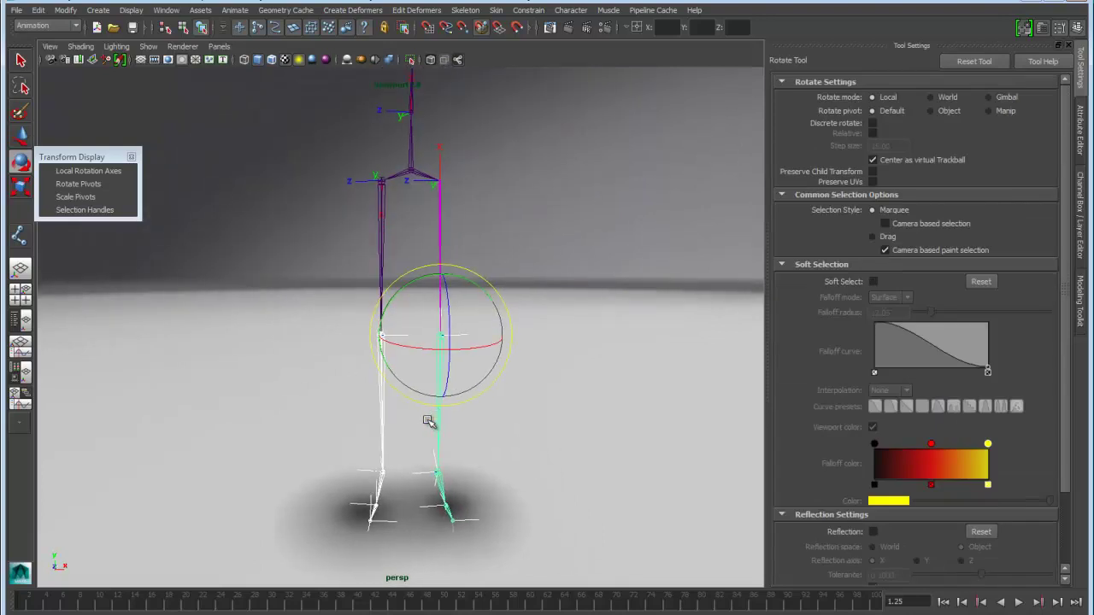
pyautogui.scroll(4, 382, 397)
pyautogui.click(370, 368)
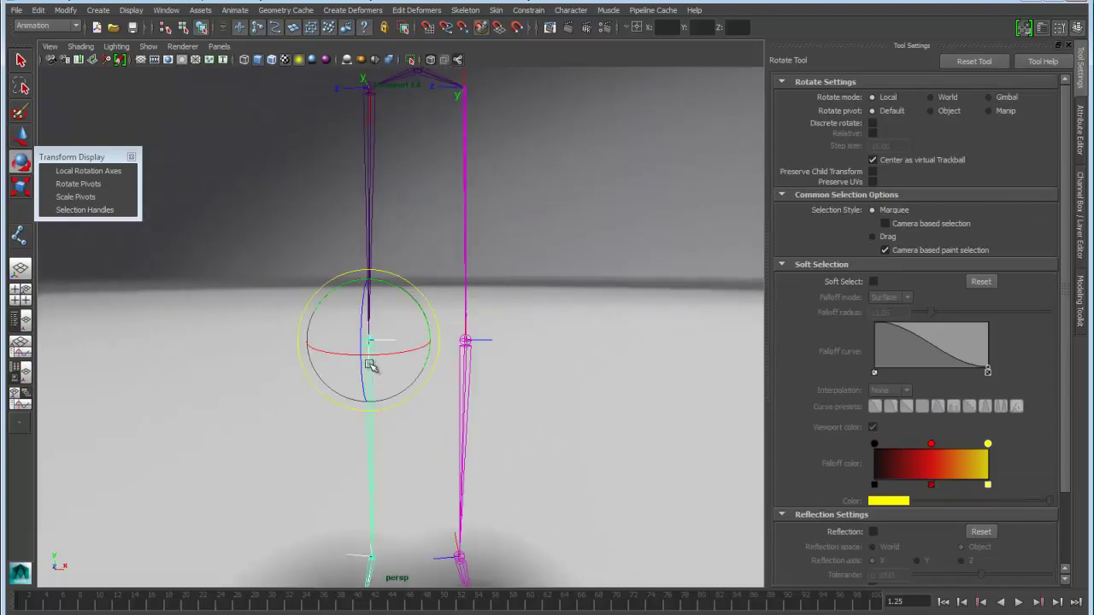
pyautogui.press('d')
pyautogui.moveTo(379, 340); pyautogui.dragTo(381, 340)
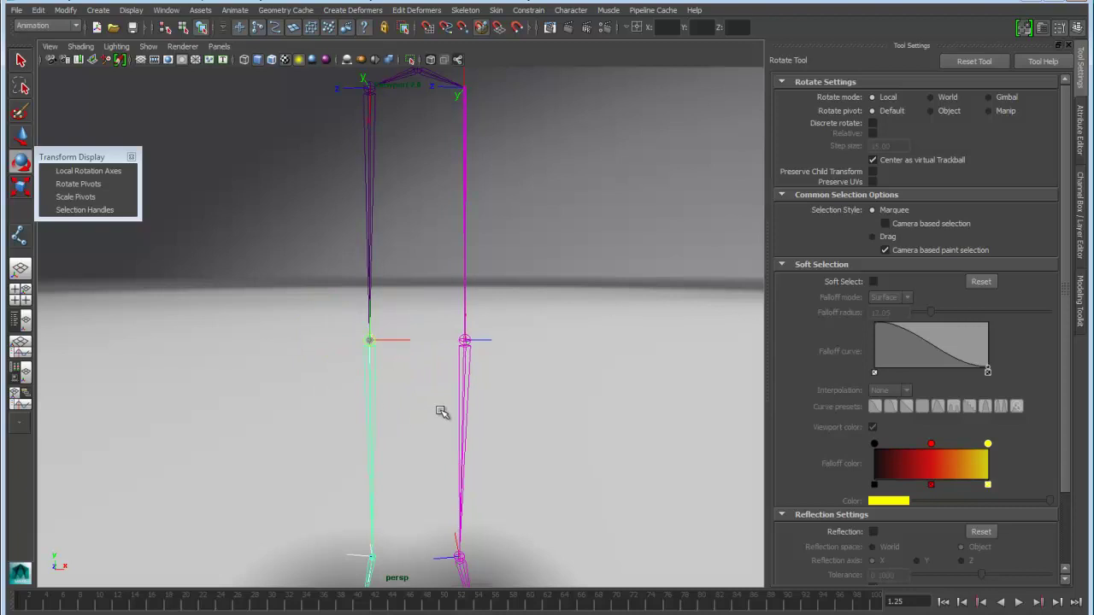
pyautogui.keyDown('alt'); pyautogui.moveTo(438, 413); pyautogui.dragTo(407, 355); pyautogui.keyUp('alt')
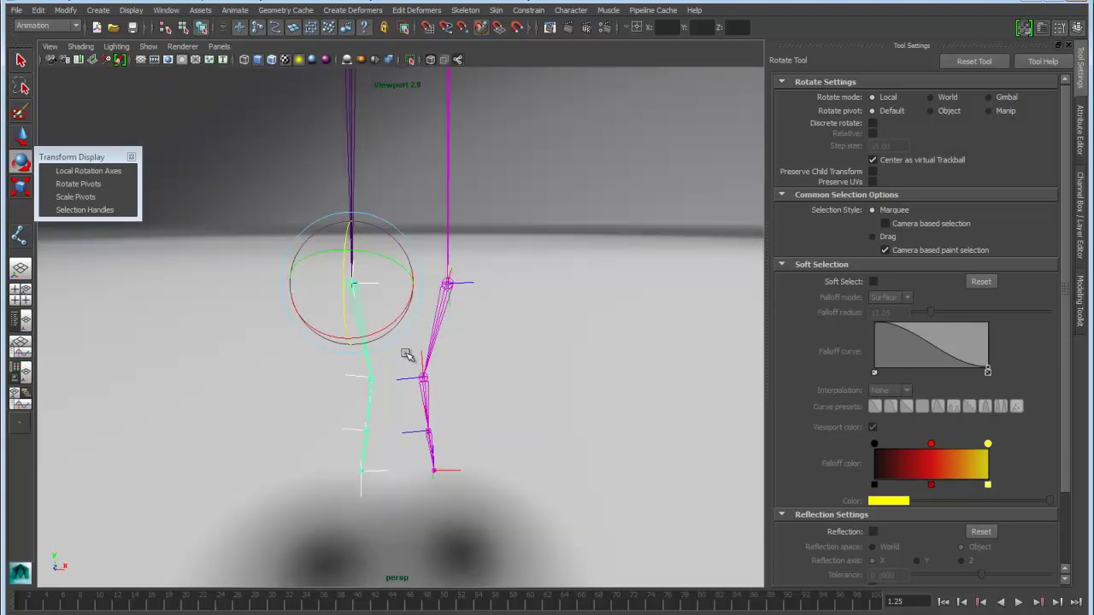
pyautogui.hotkey('ctrl', 'z')
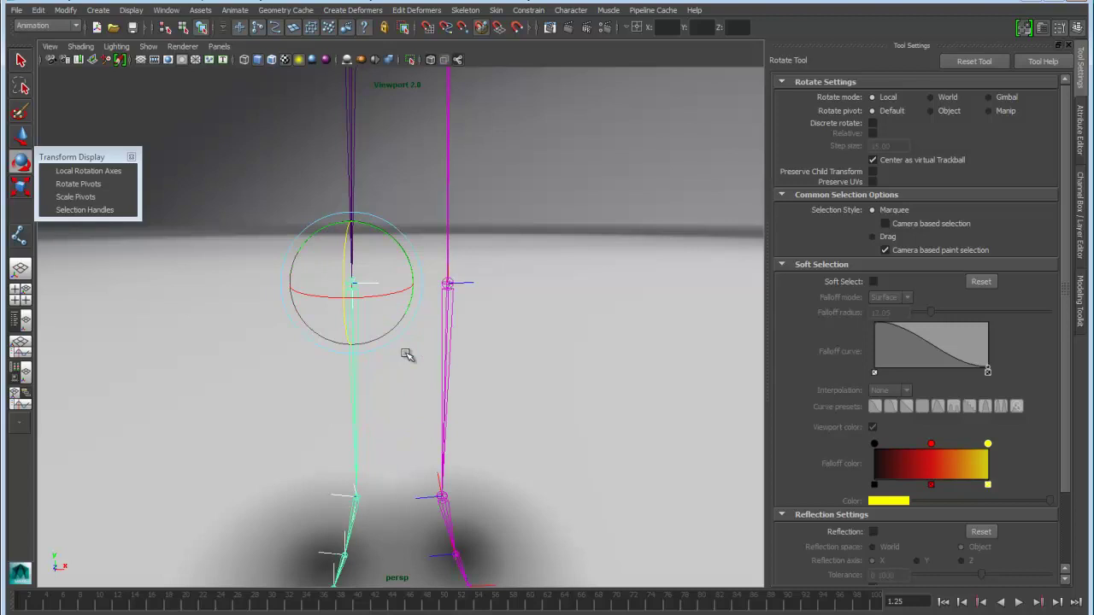
# Switch to component selection with Local Rotation Axes enabled and select the right knee's local rotation axis.
pyautogui.keyDown('alt'); pyautogui.moveTo(418, 367); pyautogui.dragTo(547, 376); pyautogui.keyUp('alt')
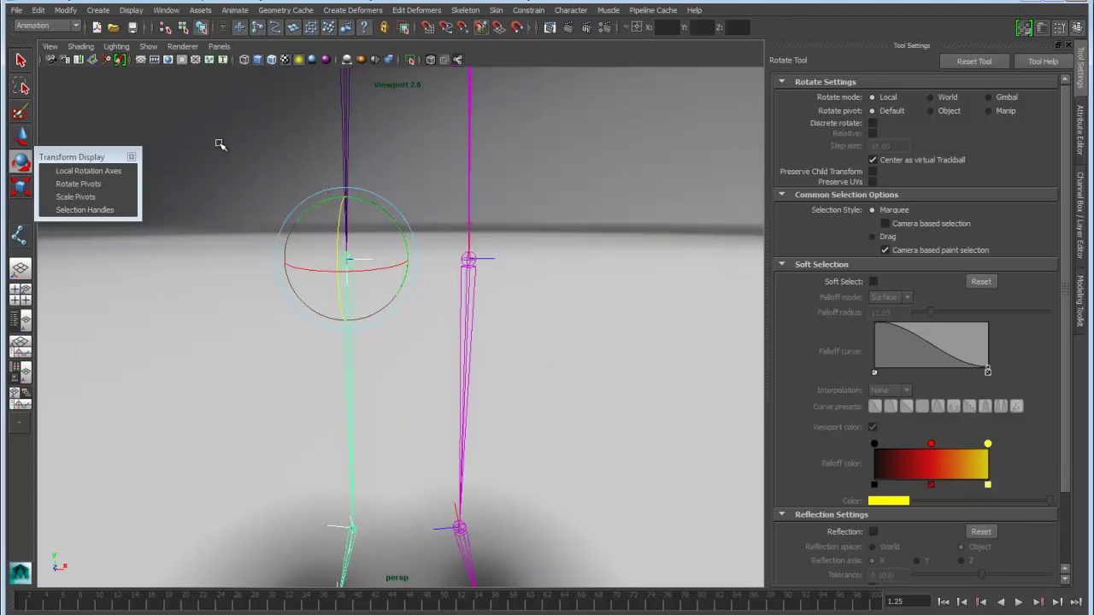
pyautogui.click(201, 27)
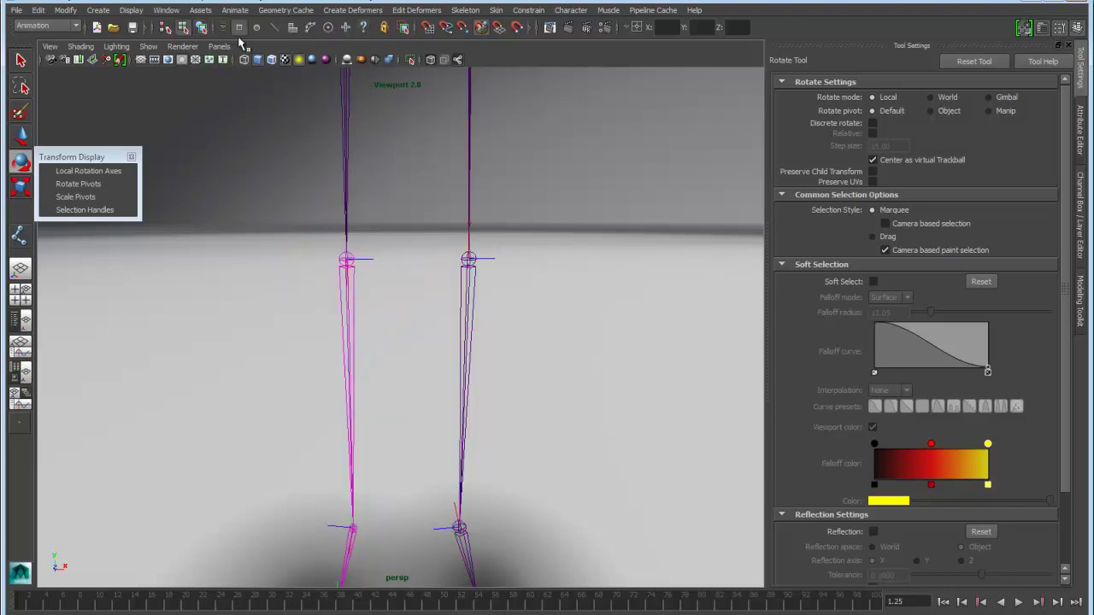
pyautogui.rightClick(364, 30)
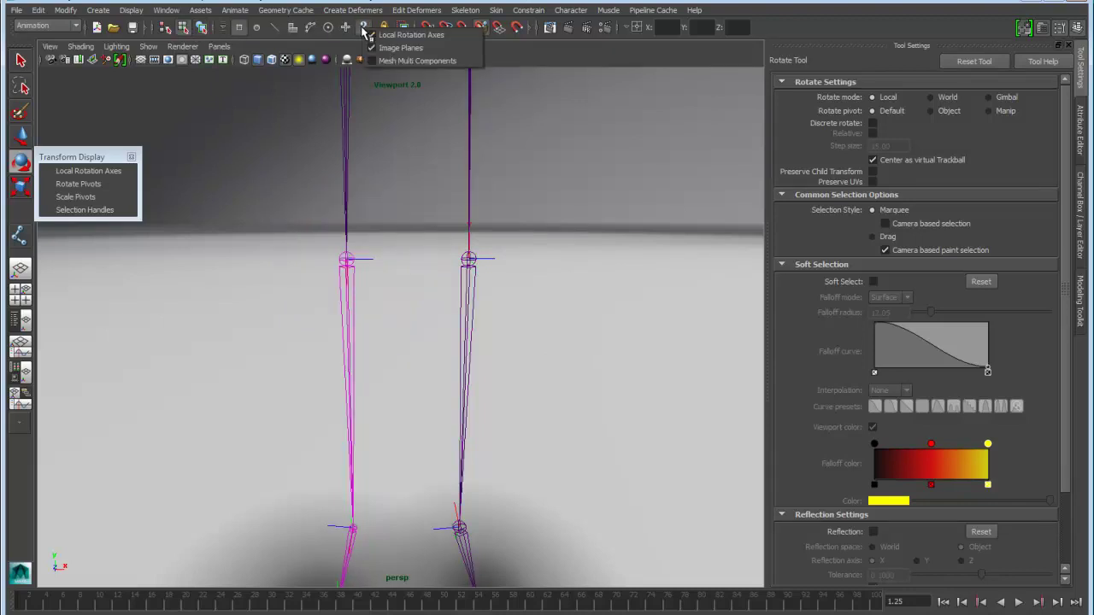
pyautogui.moveTo(373, 238); pyautogui.dragTo(366, 281)
# Rotate the right knee's local rotation axis slightly, undoing the first adjustment, and deselect it.
pyautogui.keyDown('alt'); pyautogui.moveTo(247, 278); pyautogui.dragTo(375, 299, button='right'); pyautogui.keyUp('alt')
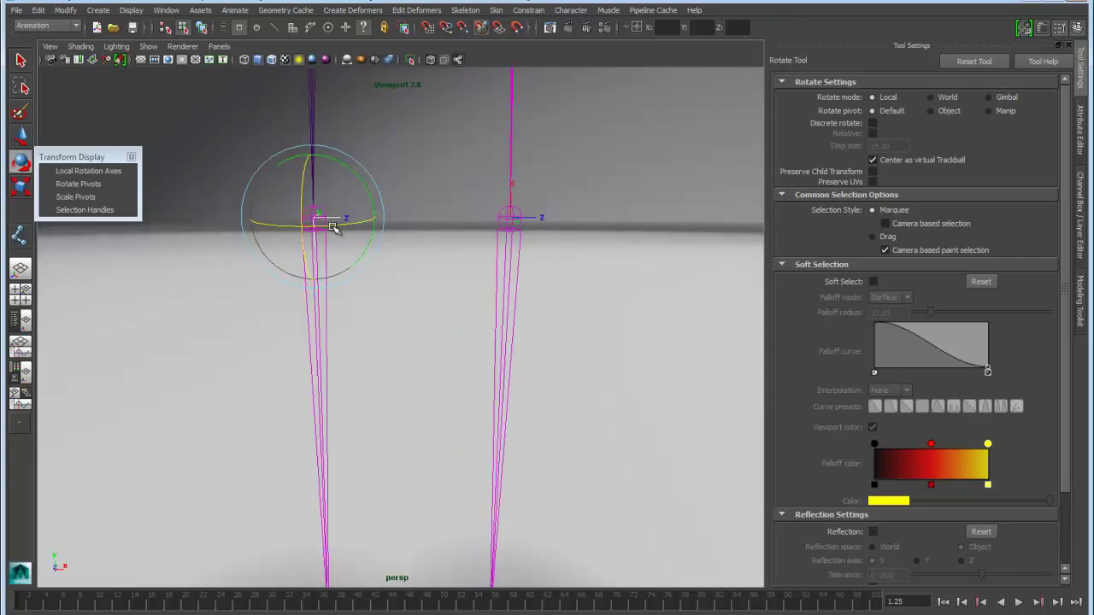
pyautogui.moveTo(335, 227)
pyautogui.mouseDown()
pyautogui.moveTo(311, 226)
pyautogui.moveTo(343, 226)
pyautogui.mouseUp()
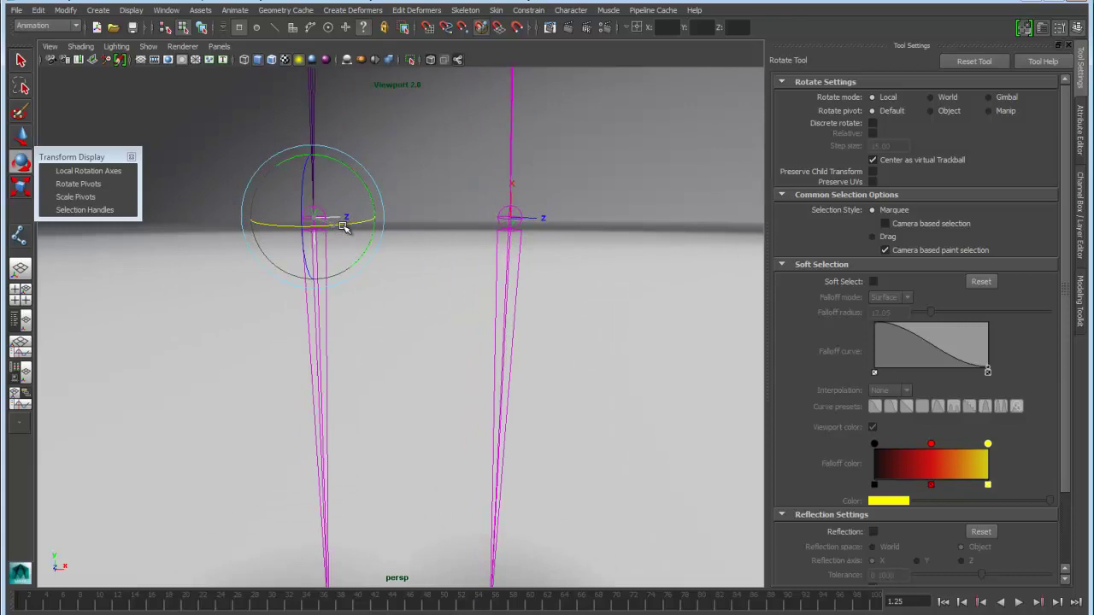
pyautogui.hotkey('ctrl', 'z')
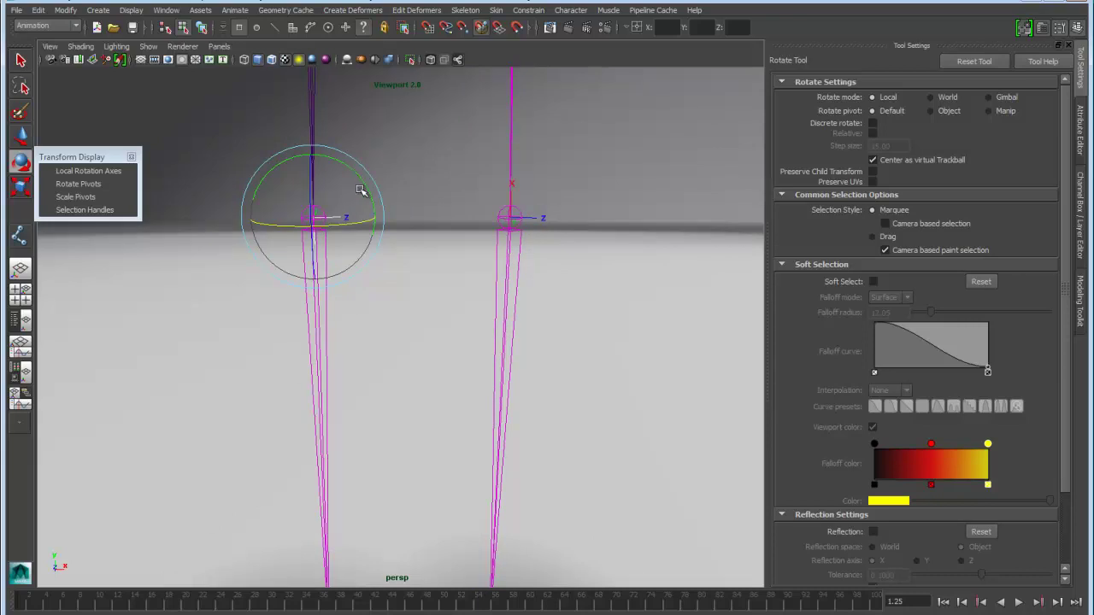
pyautogui.moveTo(359, 171)
pyautogui.mouseDown()
pyautogui.moveTo(339, 163)
pyautogui.moveTo(378, 191)
pyautogui.moveTo(373, 180)
pyautogui.mouseUp()
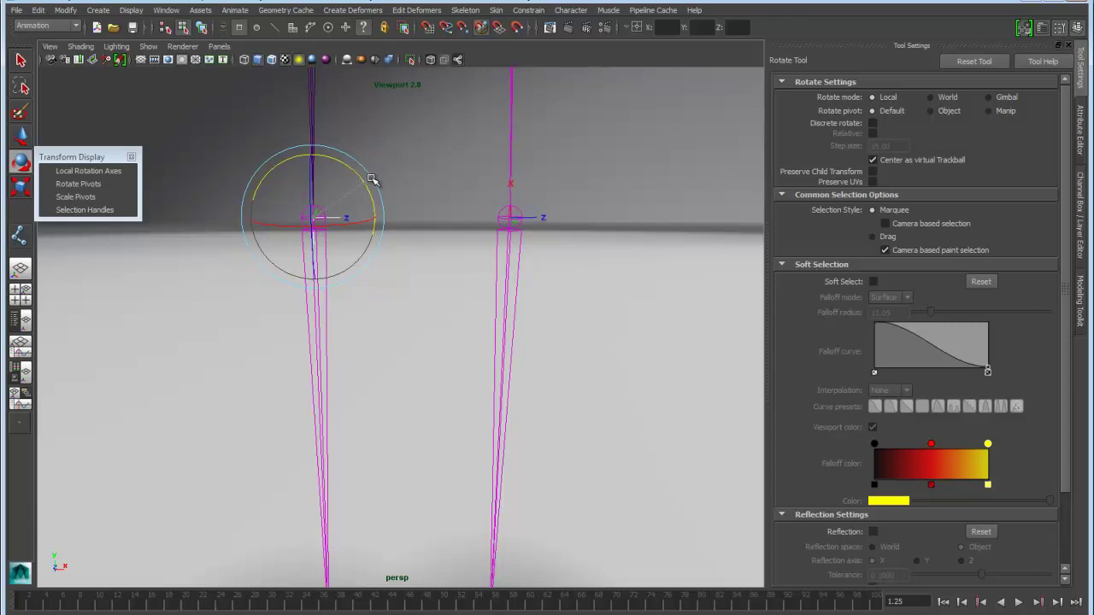
pyautogui.keyDown('alt'); pyautogui.moveTo(362, 254); pyautogui.dragTo(253, 276); pyautogui.keyUp('alt')
pyautogui.click(321, 370)
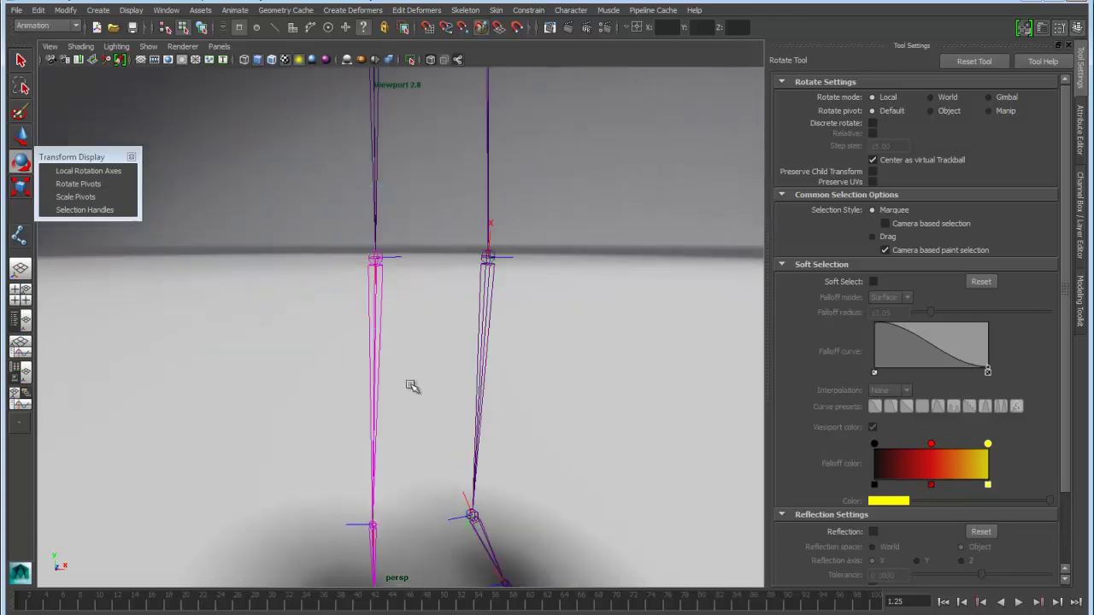
pyautogui.moveTo(410, 385)
pyautogui.keyDown('alt'); pyautogui.mouseDown()
pyautogui.moveTo(426, 376)
pyautogui.moveTo(425, 387)
pyautogui.mouseUp(); pyautogui.keyUp('alt')
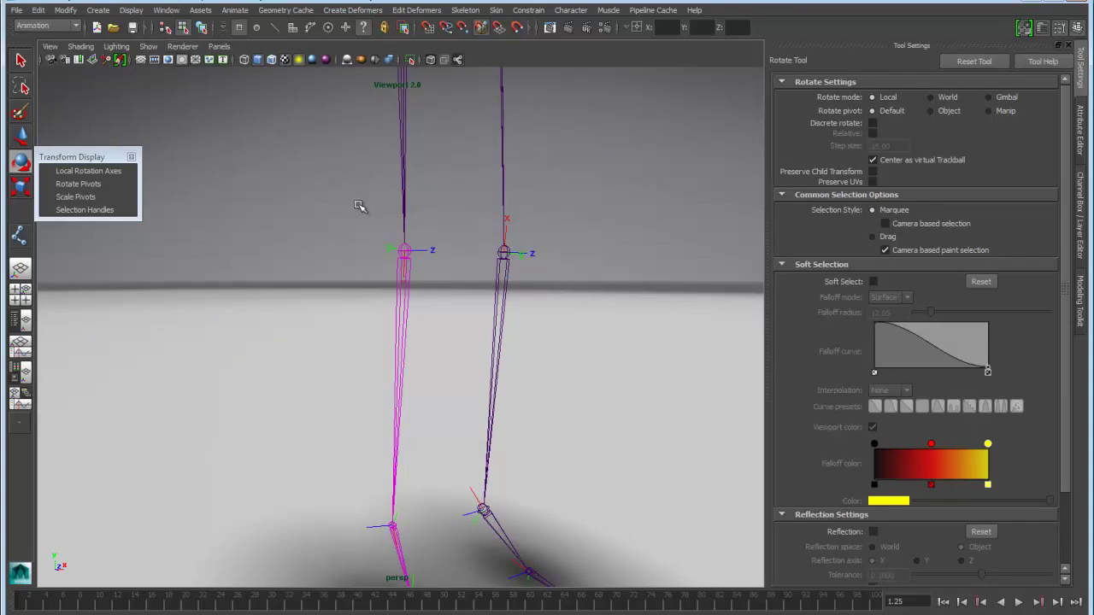
# Return to object selection mode, test-rotate the right knee joint and undo the rotation.
pyautogui.press('F8')
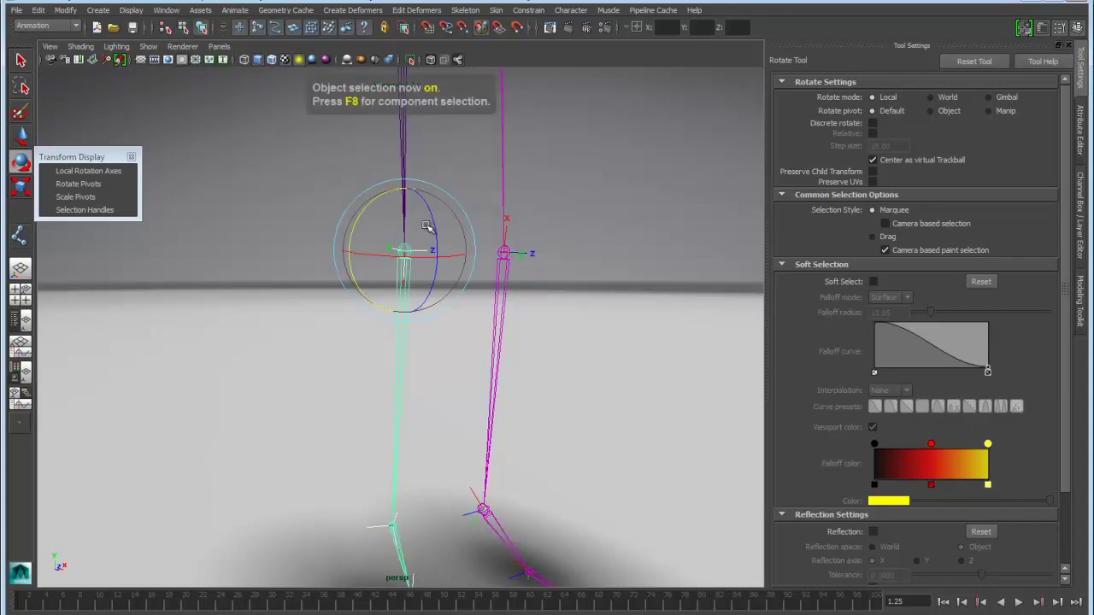
pyautogui.moveTo(433, 231); pyautogui.dragTo(365, 240)
pyautogui.hotkey('ctrl', 'z')
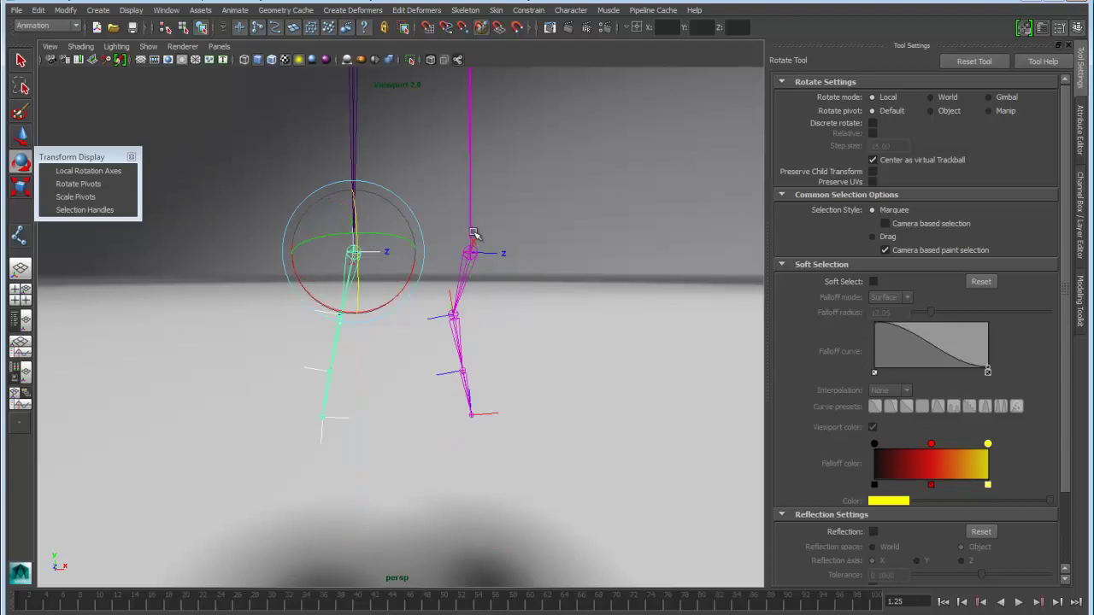
pyautogui.hotkey('ctrl', 'z')
# Examine the joints and local rotation axes from the legs up through the spine and arms.
pyautogui.keyDown('alt'); pyautogui.moveTo(507, 202); pyautogui.dragTo(521, 347, button='middle'); pyautogui.keyUp('alt')
pyautogui.keyDown('alt'); pyautogui.moveTo(521, 347); pyautogui.dragTo(423, 287, button='right'); pyautogui.keyUp('alt')
pyautogui.keyDown('alt'); pyautogui.moveTo(423, 288); pyautogui.dragTo(405, 328, button='middle'); pyautogui.keyUp('alt')
pyautogui.keyDown('alt'); pyautogui.moveTo(405, 328); pyautogui.dragTo(438, 311, button='right'); pyautogui.keyUp('alt')
pyautogui.moveTo(389, 204); pyautogui.dragTo(410, 234)
pyautogui.keyDown('alt'); pyautogui.moveTo(404, 247); pyautogui.dragTo(389, 335, button='middle'); pyautogui.keyUp('alt')
pyautogui.keyDown('alt'); pyautogui.moveTo(388, 334); pyautogui.dragTo(329, 274); pyautogui.keyUp('alt')
# Apply Orient Joint to the right shoulder joint and its children with the options reset to their defaults, and close the options.
pyautogui.click(323, 112)
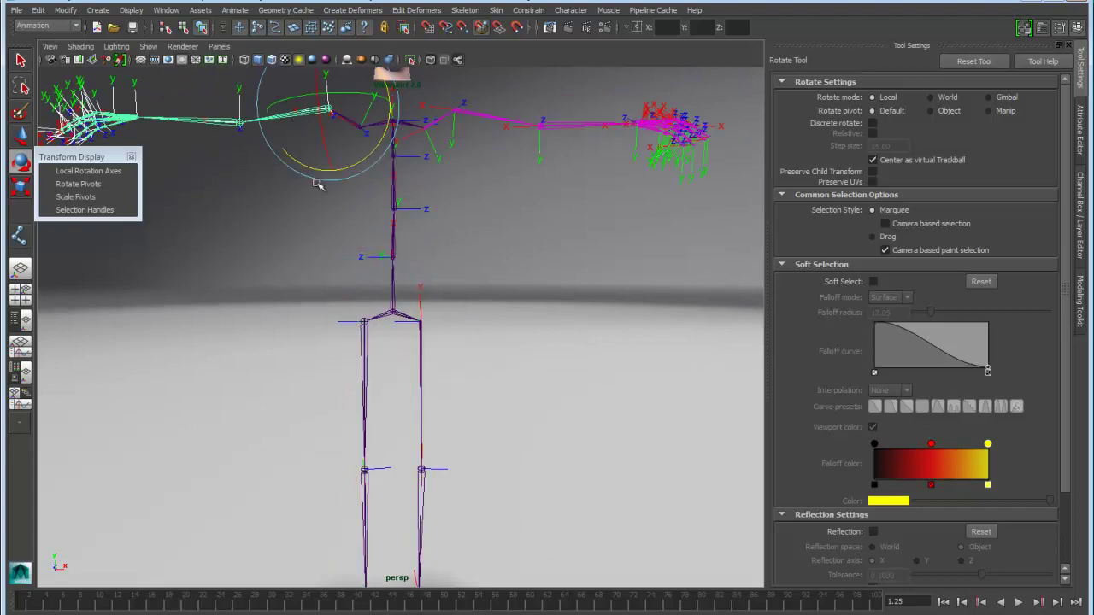
pyautogui.keyDown('alt'); pyautogui.moveTo(318, 154); pyautogui.dragTo(321, 284); pyautogui.keyUp('alt')
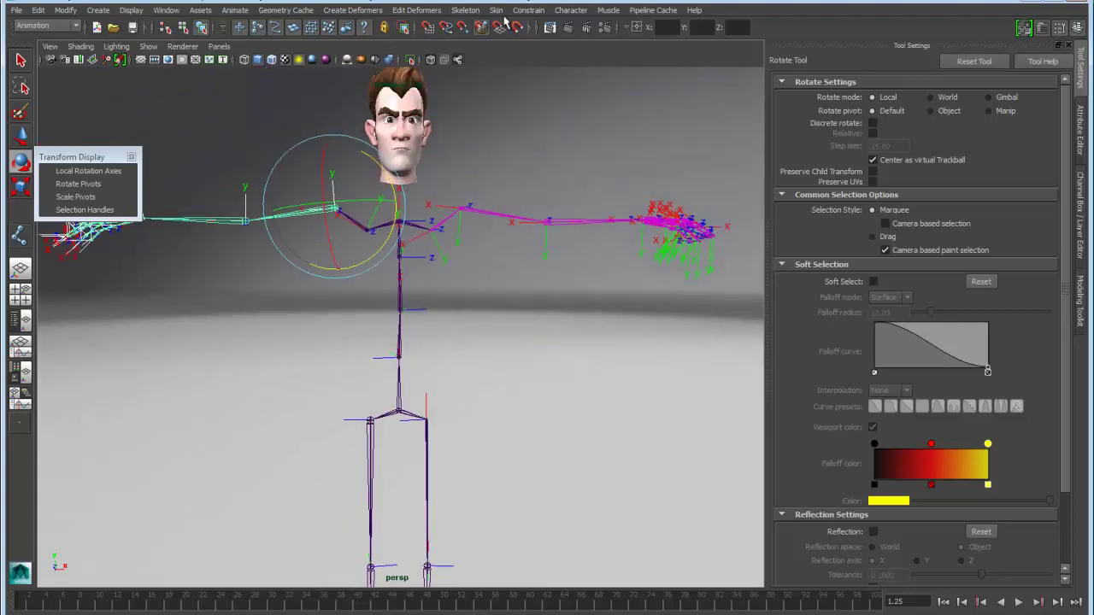
pyautogui.click(469, 10)
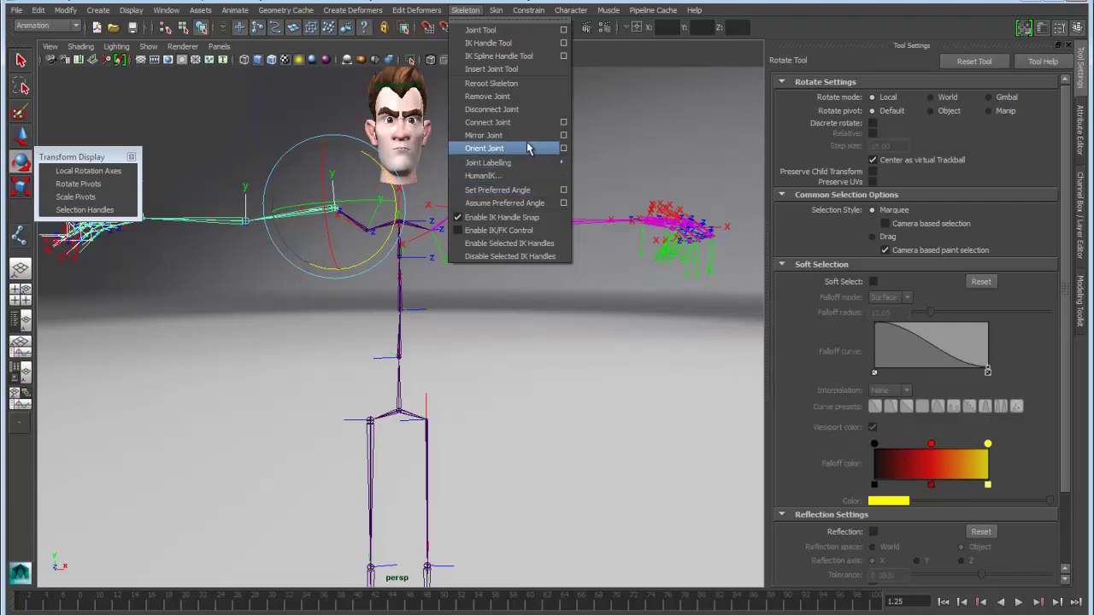
pyautogui.click(564, 148)
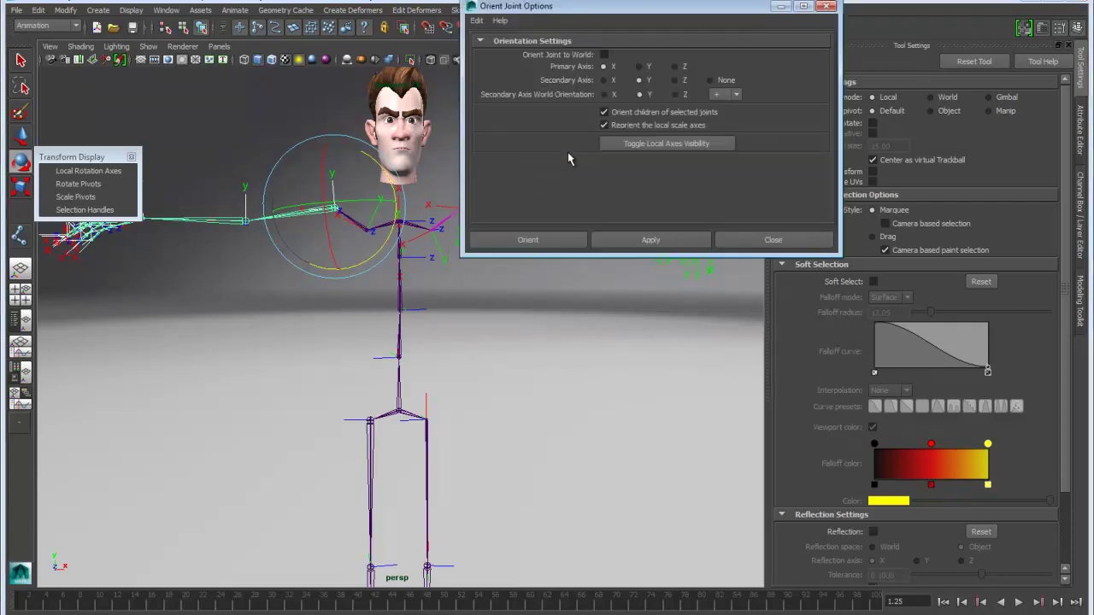
pyautogui.click(477, 20)
pyautogui.click(486, 48)
pyautogui.click(649, 240)
pyautogui.moveTo(517, 7); pyautogui.dragTo(658, 56)
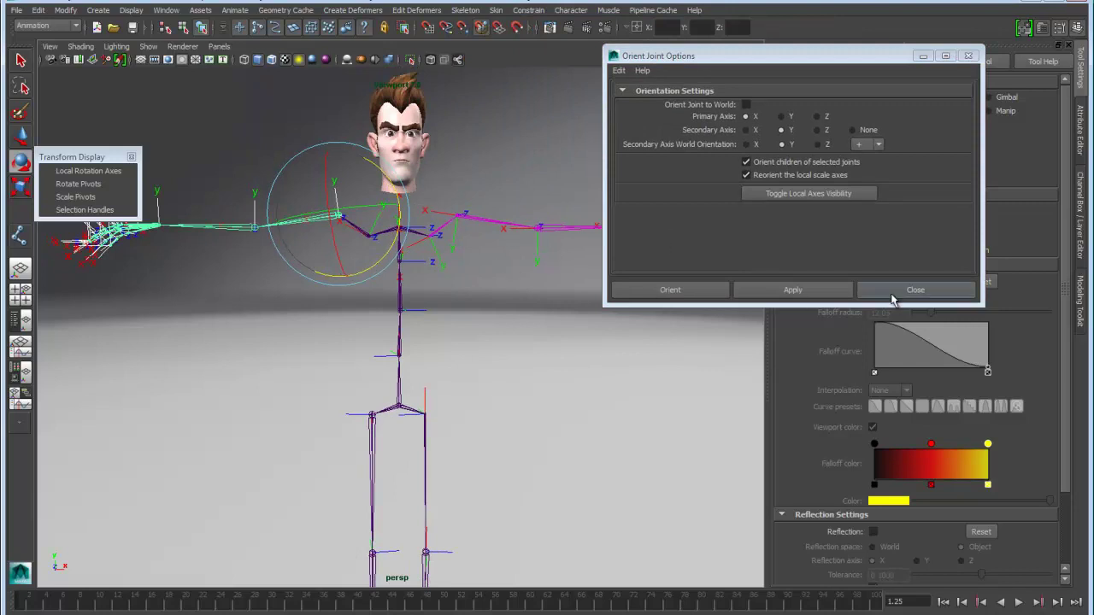
pyautogui.click(898, 293)
# Select the skeleton from the root joint and disable the display of Handles in the perspective view.
pyautogui.keyDown('alt'); pyautogui.moveTo(499, 322); pyautogui.dragTo(500, 258); pyautogui.keyUp('alt')
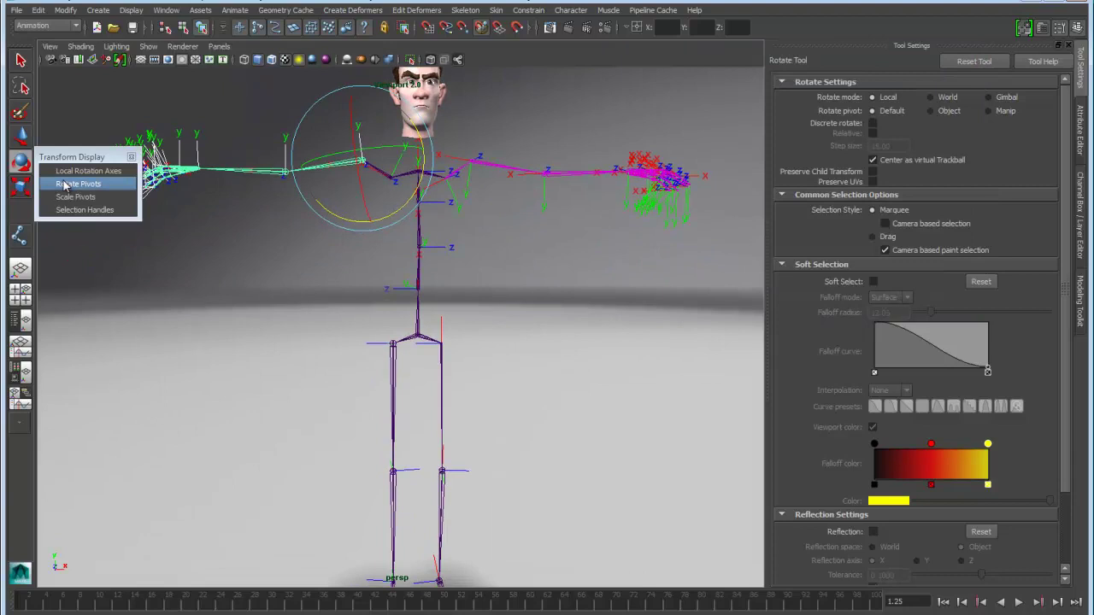
pyautogui.moveTo(374, 319); pyautogui.dragTo(509, 355)
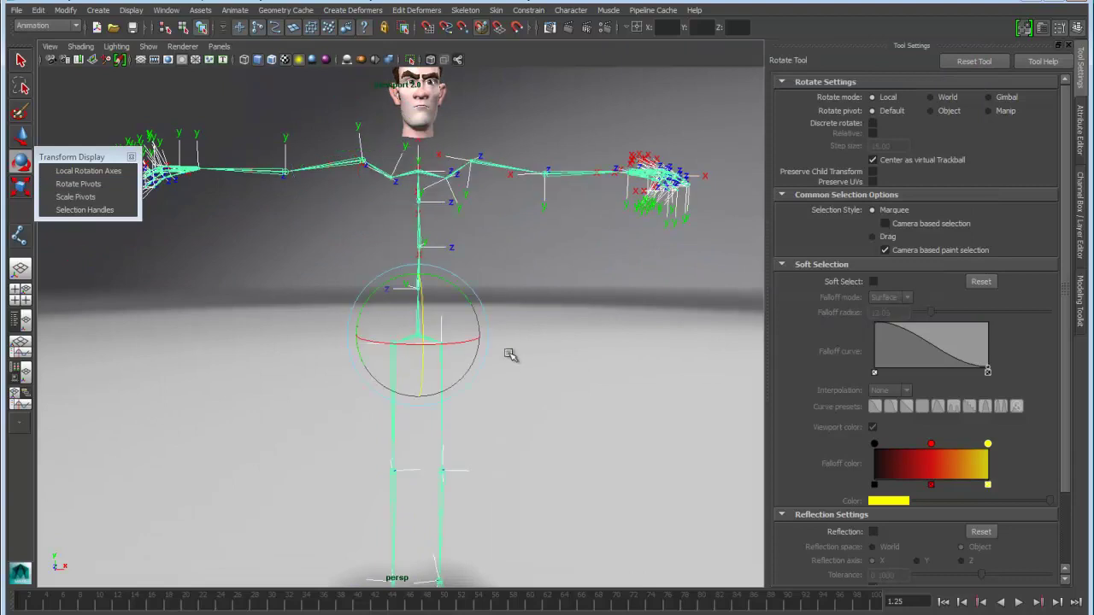
pyautogui.click(148, 46)
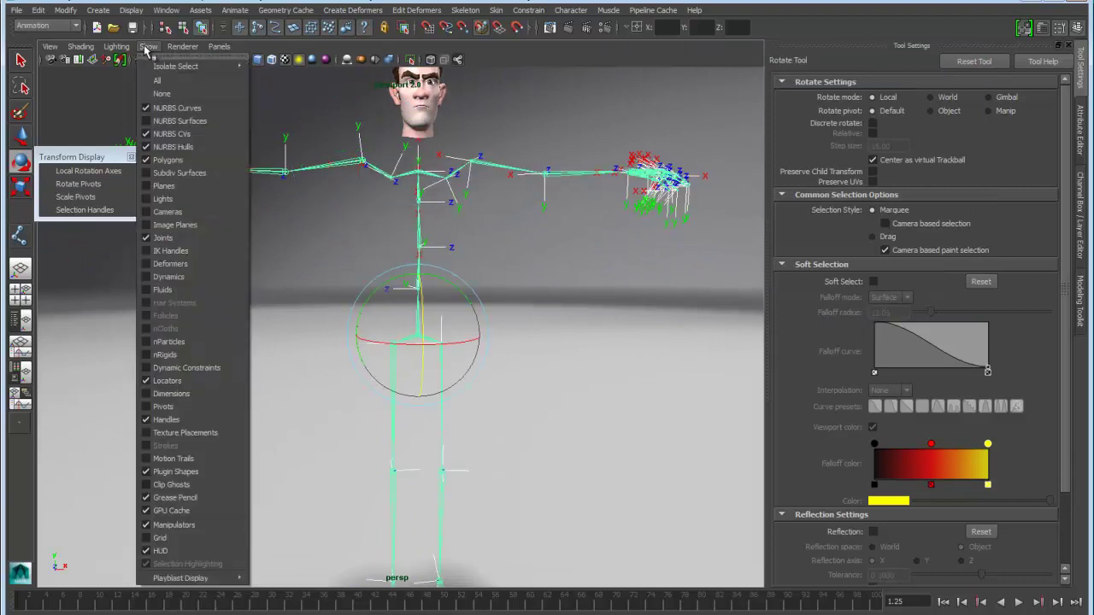
pyautogui.click(185, 418)
# Deselect the skeleton and show the last hidden body mesh again around the joints.
pyautogui.keyDown('alt'); pyautogui.moveTo(563, 383); pyautogui.dragTo(460, 372, button='right'); pyautogui.keyUp('alt')
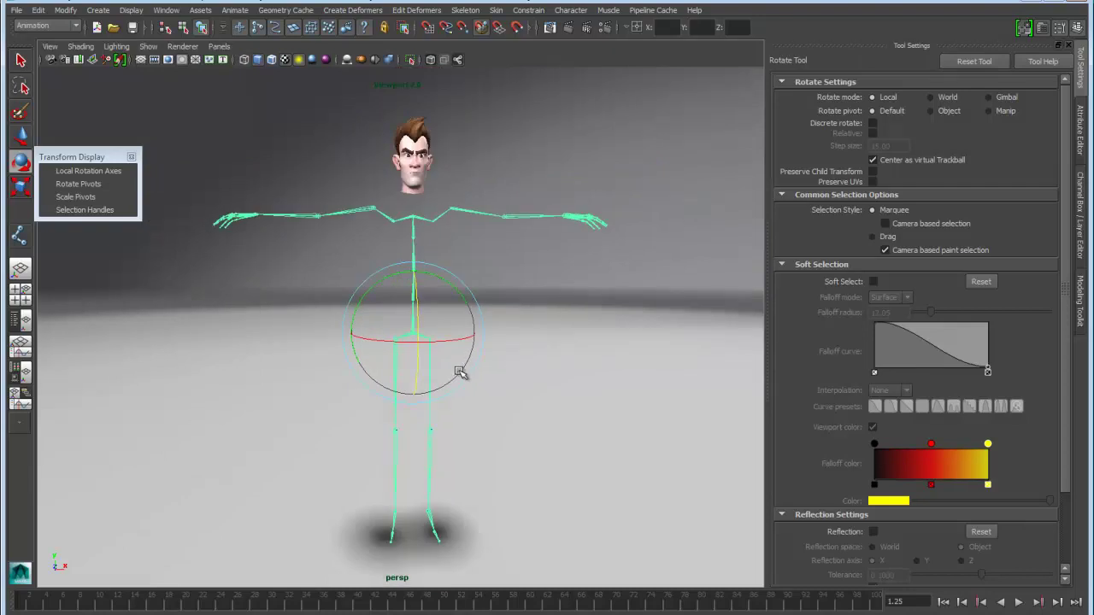
pyautogui.click(591, 365)
pyautogui.hotkey('ctrl', 'shift', 'h')
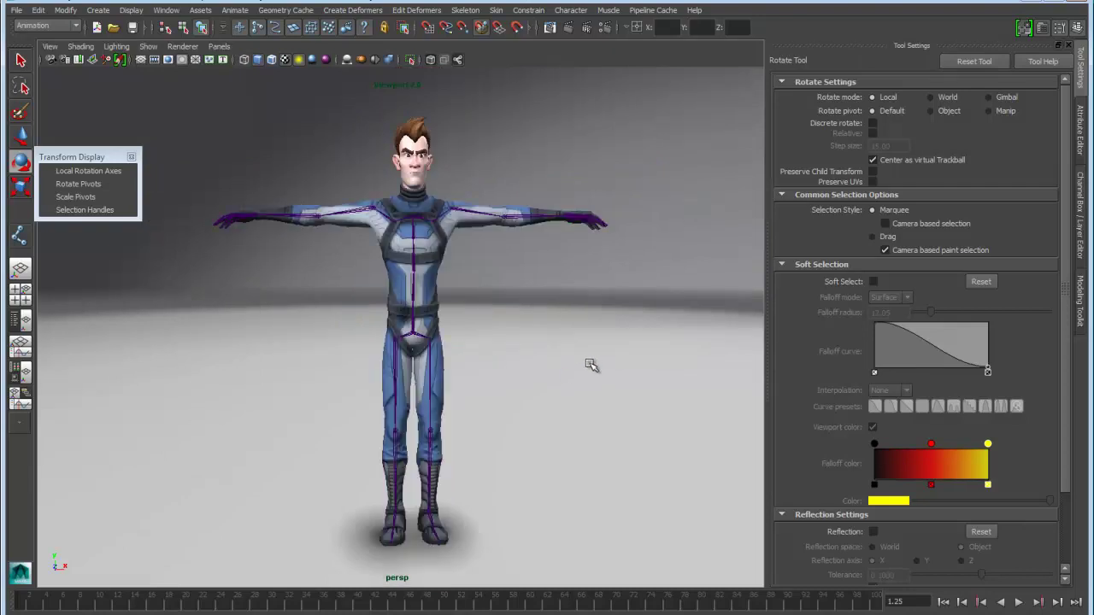
# Smooth bind the body mesh to the skeleton using Joint hierarchy, the Heat Map bind method and Classic Linear skinning, and deselect everything.
pyautogui.moveTo(363, 280); pyautogui.dragTo(520, 403)
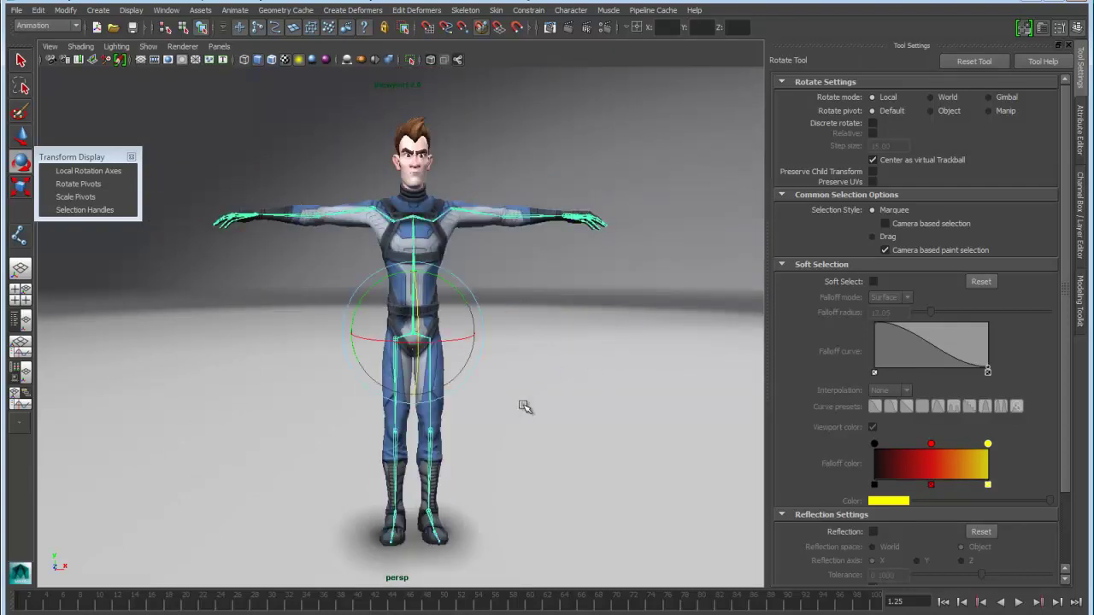
pyautogui.keyDown('shift'); pyautogui.click(444, 243); pyautogui.keyUp('shift')
pyautogui.keyDown('alt'); pyautogui.moveTo(487, 326); pyautogui.dragTo(496, 334); pyautogui.keyUp('alt')
pyautogui.keyDown('alt'); pyautogui.moveTo(496, 334); pyautogui.dragTo(496, 313, button='middle'); pyautogui.keyUp('alt')
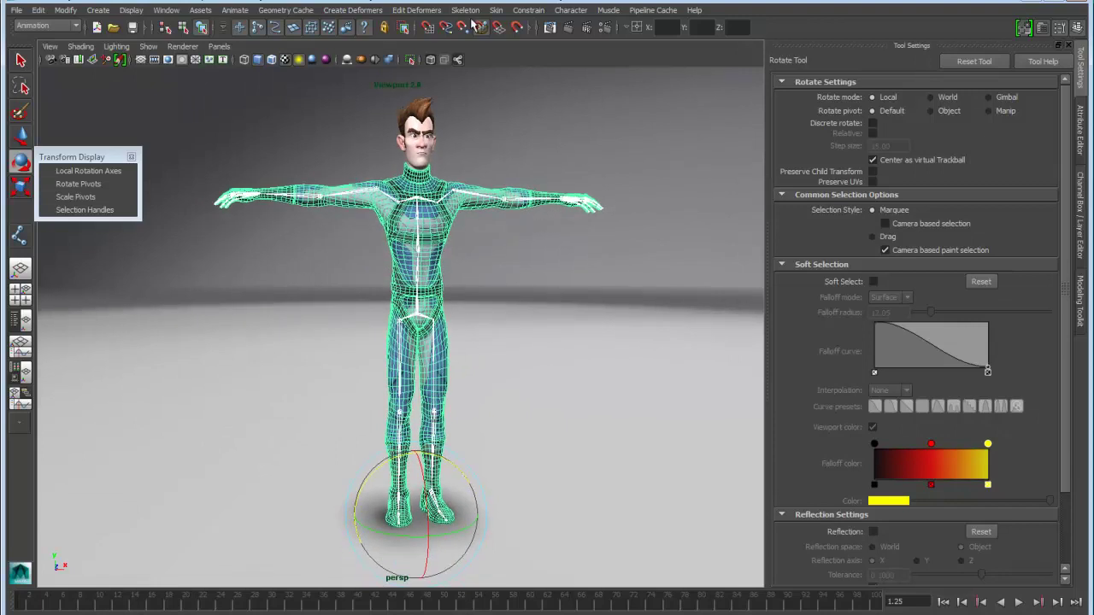
pyautogui.click(498, 12)
pyautogui.moveTo(534, 30)
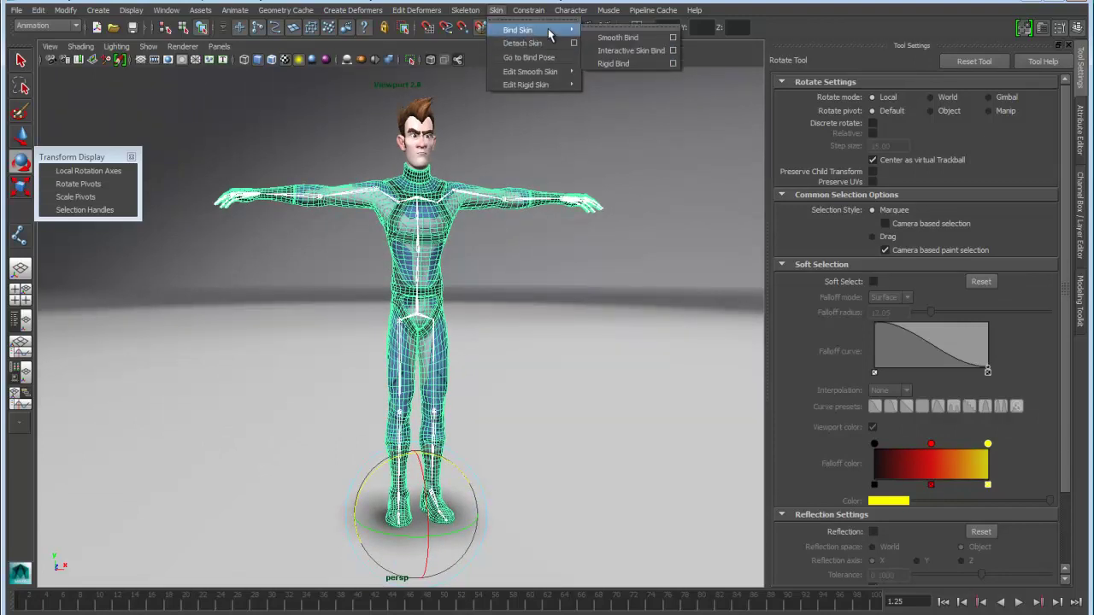
pyautogui.click(672, 37)
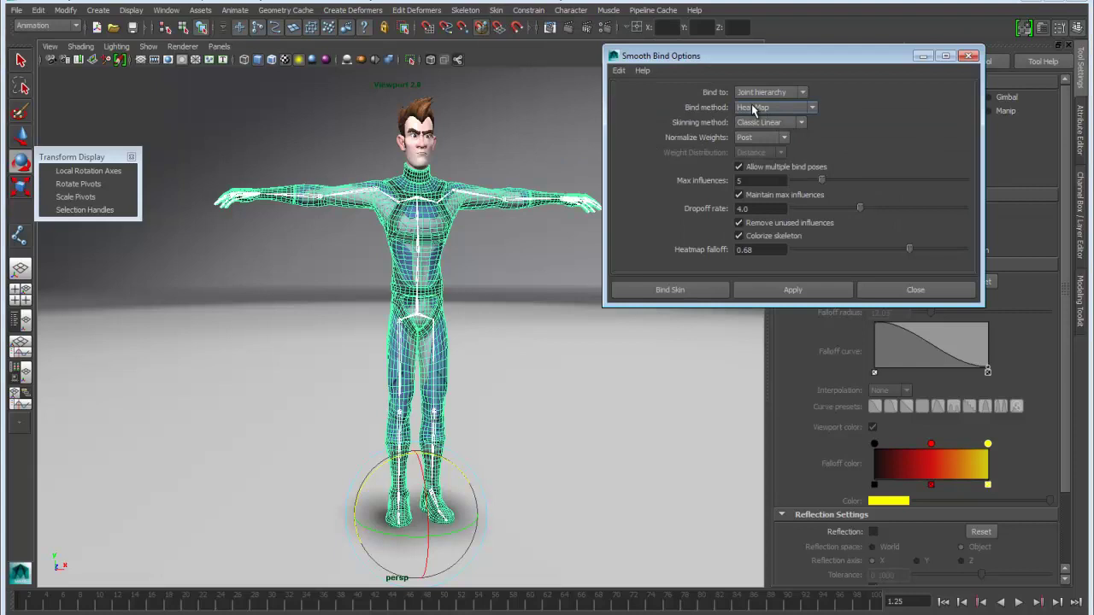
pyautogui.click(698, 292)
pyautogui.keyDown('alt'); pyautogui.moveTo(369, 403); pyautogui.dragTo(497, 418, button='right'); pyautogui.keyUp('alt')
pyautogui.click(550, 402)
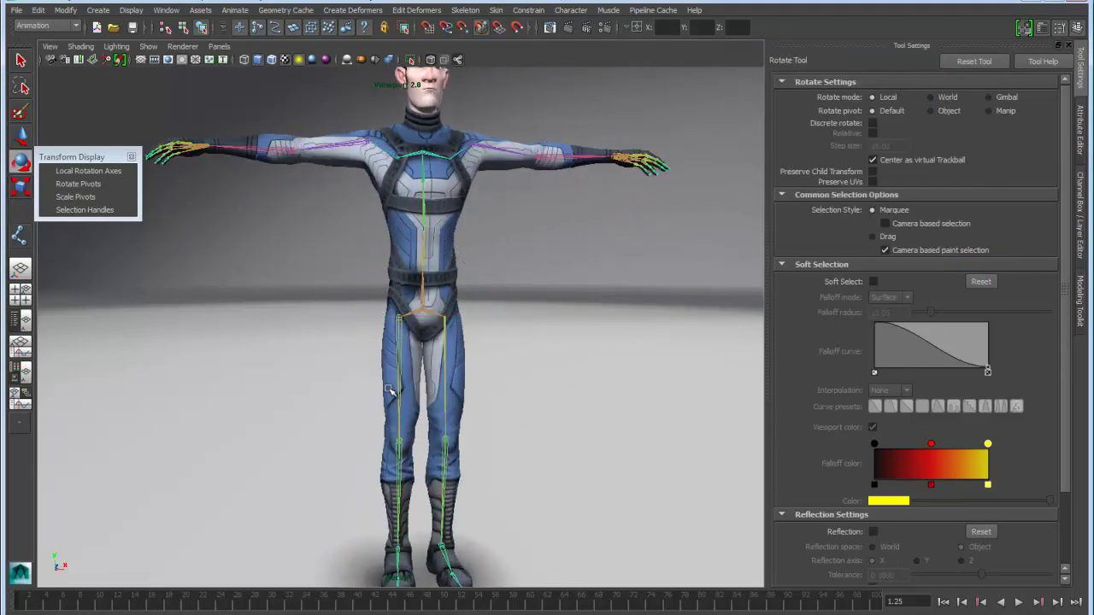
# Rotate the character's right hip, knee and ankle joints to bend the legs into a kneeling pose and test the skin deformation.
pyautogui.click(403, 376)
pyautogui.keyDown('alt'); pyautogui.moveTo(479, 432); pyautogui.dragTo(475, 387, button='middle'); pyautogui.keyUp('alt')
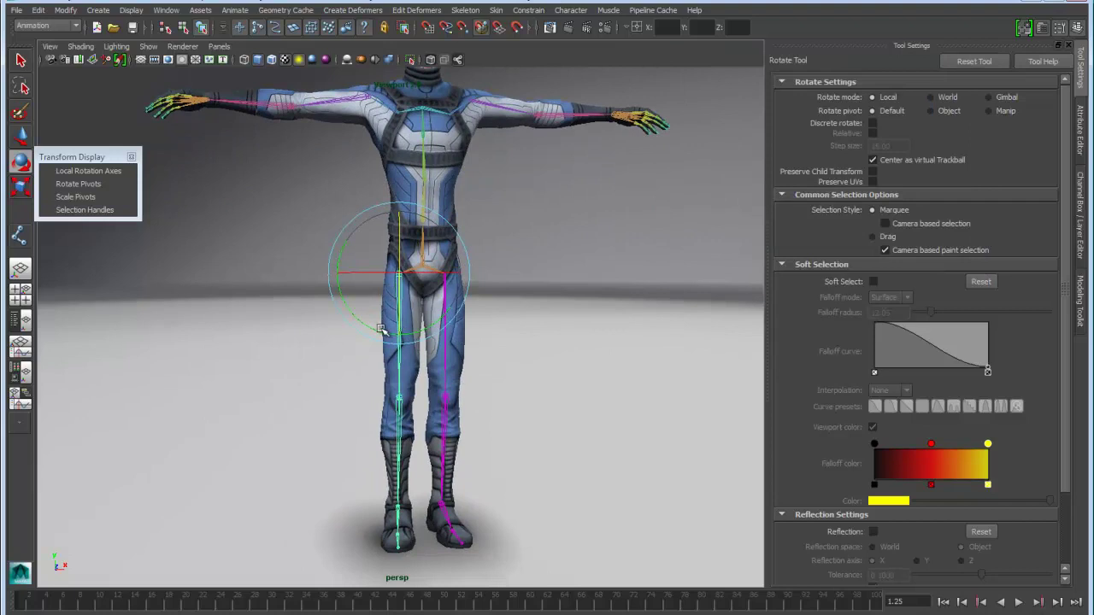
pyautogui.moveTo(382, 330); pyautogui.dragTo(470, 445)
pyautogui.press('Down')
pyautogui.keyDown('alt'); pyautogui.moveTo(470, 445); pyautogui.dragTo(537, 445, button='right'); pyautogui.keyUp('alt')
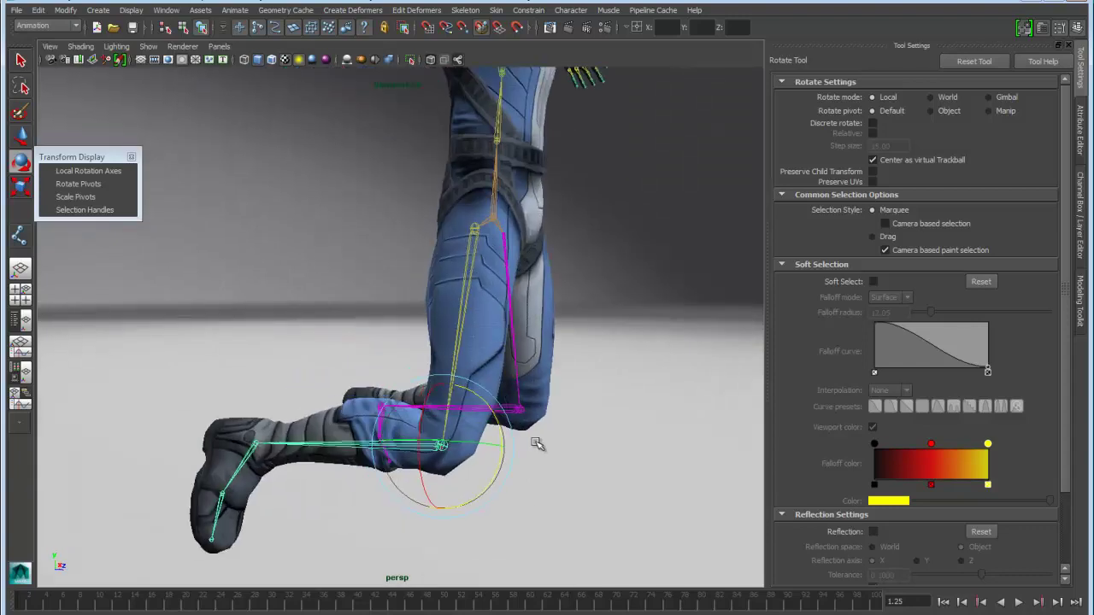
pyautogui.press('Down')
pyautogui.moveTo(314, 418); pyautogui.dragTo(301, 470)
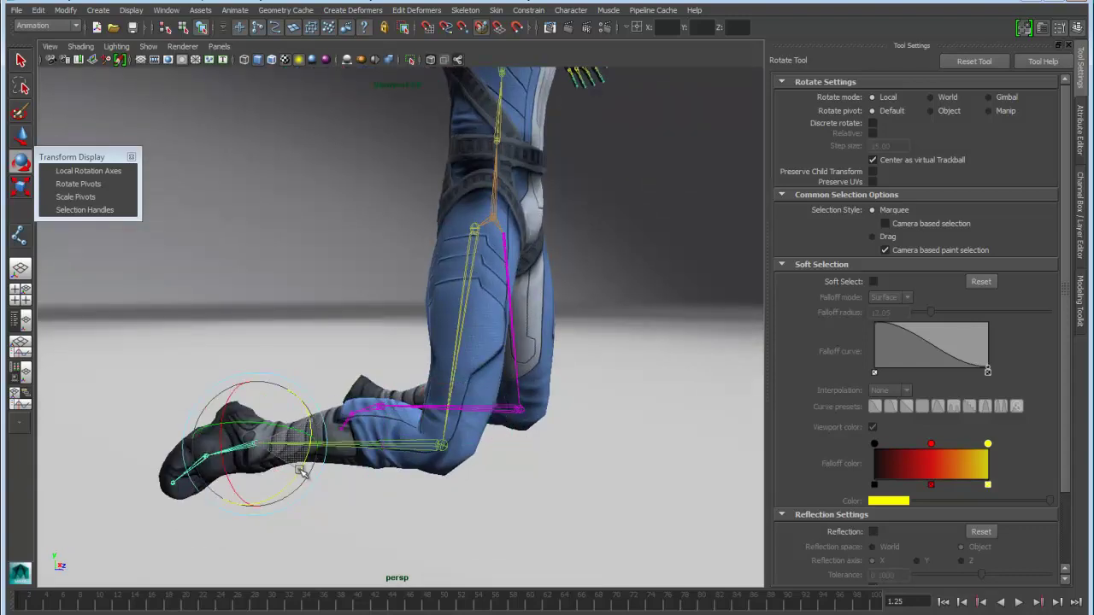
# Rotate the character's right shoulder joint to lower the arms beside the body, and check the deformation of the whole pose.
pyautogui.keyDown('alt'); pyautogui.moveTo(358, 448); pyautogui.dragTo(361, 480, button='middle'); pyautogui.keyUp('alt')
pyautogui.keyDown('alt'); pyautogui.moveTo(472, 320); pyautogui.dragTo(496, 488, button='middle'); pyautogui.keyUp('alt')
pyautogui.keyDown('alt'); pyautogui.moveTo(504, 466); pyautogui.dragTo(430, 445); pyautogui.keyUp('alt')
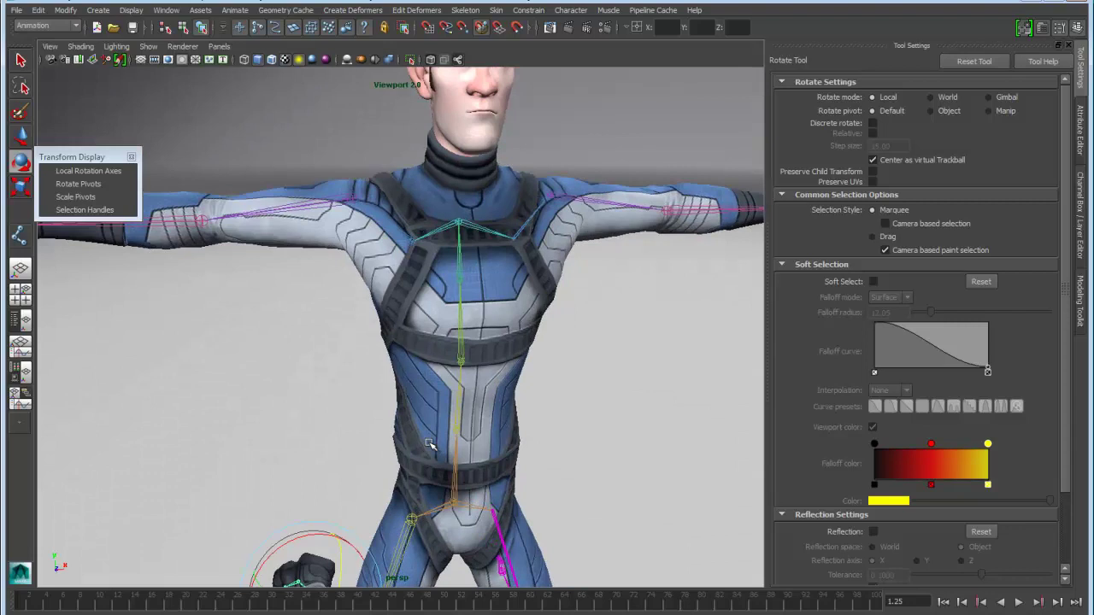
pyautogui.moveTo(316, 175); pyautogui.dragTo(374, 224)
pyautogui.keyDown('alt'); pyautogui.moveTo(385, 295); pyautogui.dragTo(352, 313); pyautogui.keyUp('alt')
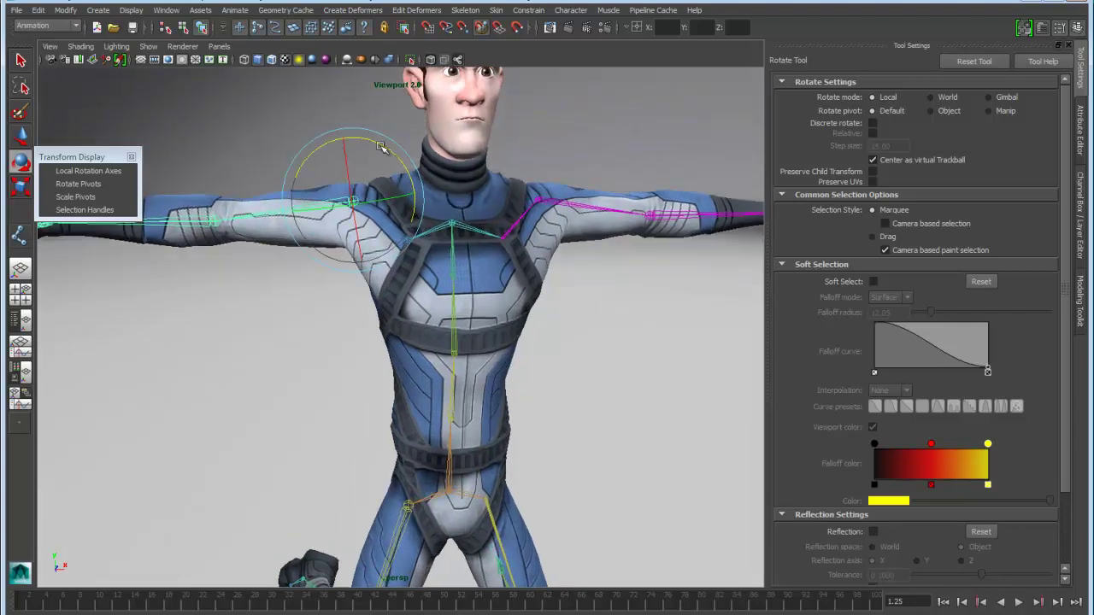
pyautogui.moveTo(384, 148); pyautogui.dragTo(298, 77)
pyautogui.scroll(-4, 455, 328)
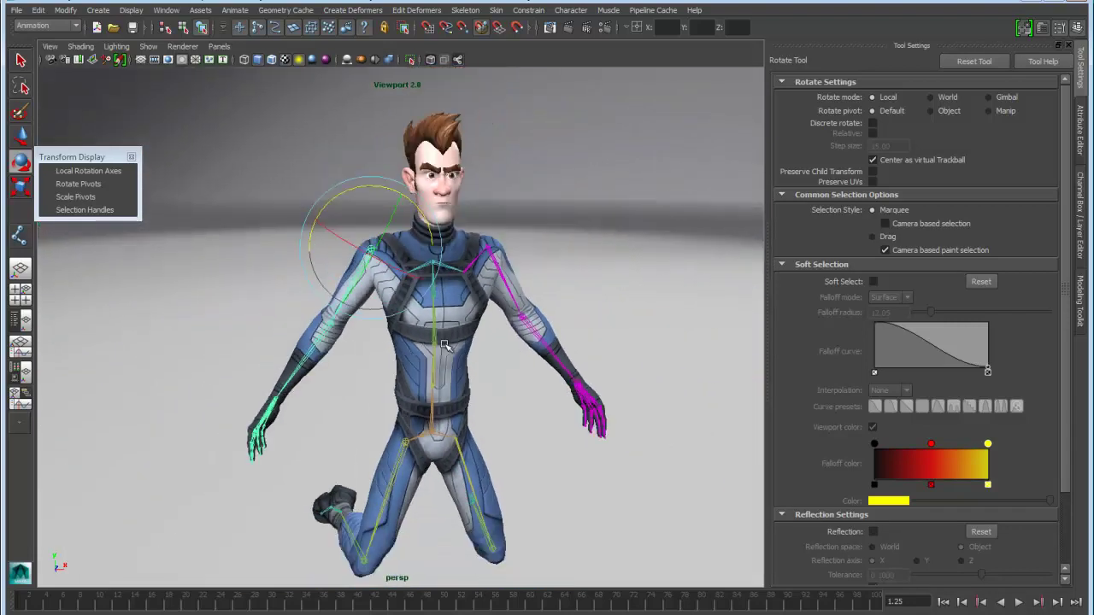
pyautogui.keyDown('alt'); pyautogui.moveTo(456, 323); pyautogui.dragTo(462, 330); pyautogui.keyUp('alt')
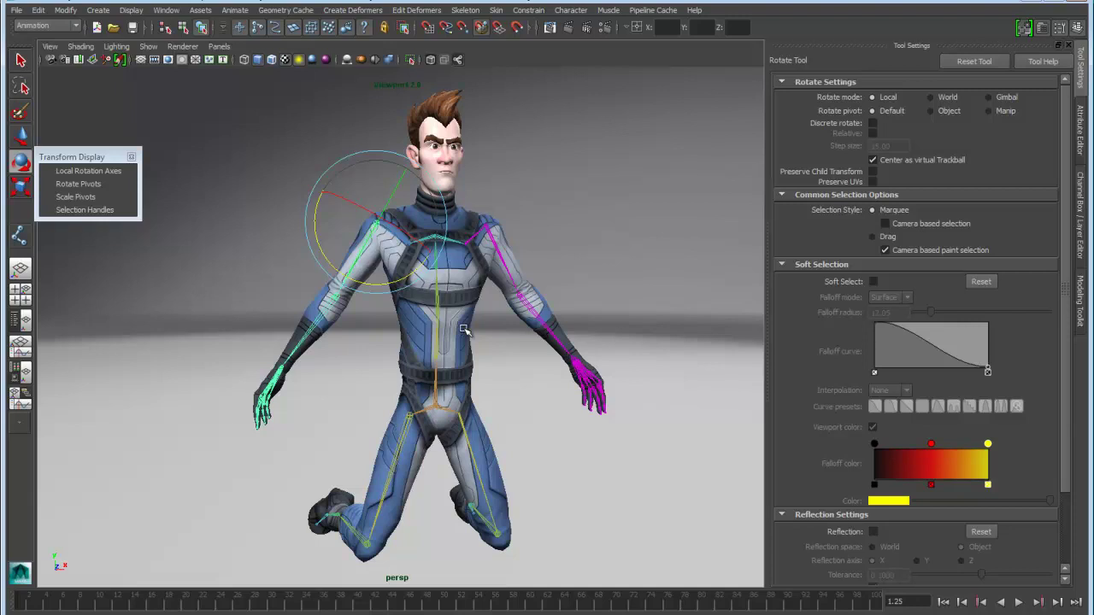